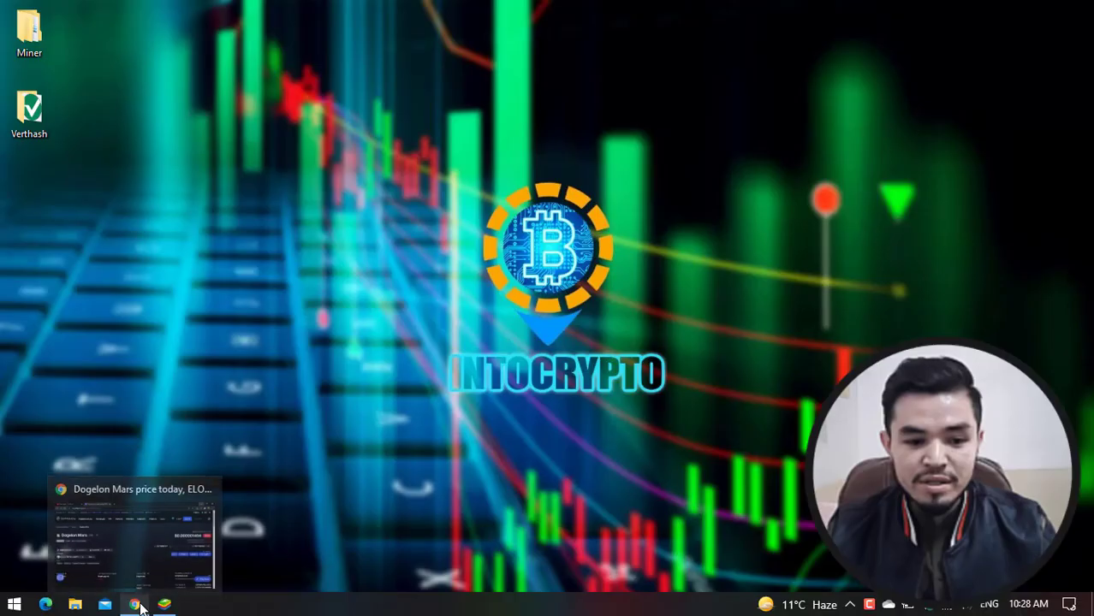
Switch to Chrome and look over the IntoCrypto YouTube channel's home page
{"action": "left_click", "coordinate": [143, 588]}
{"action": "left_click", "coordinate": [119, 12]}
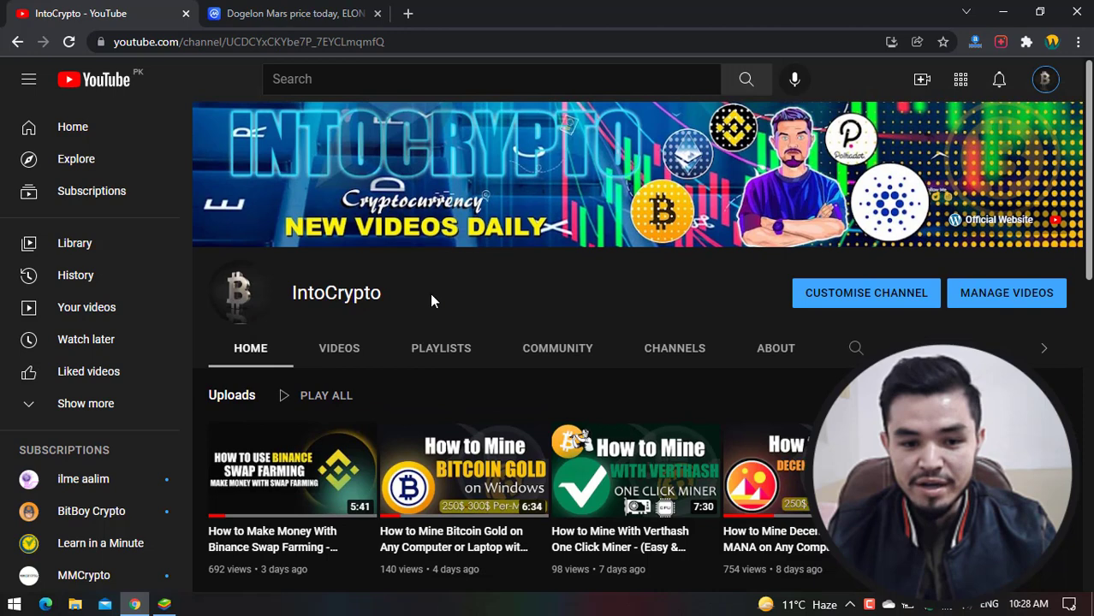
{"action": "scroll", "coordinate": [432, 300], "scroll_direction": "down", "scroll_amount": 1}
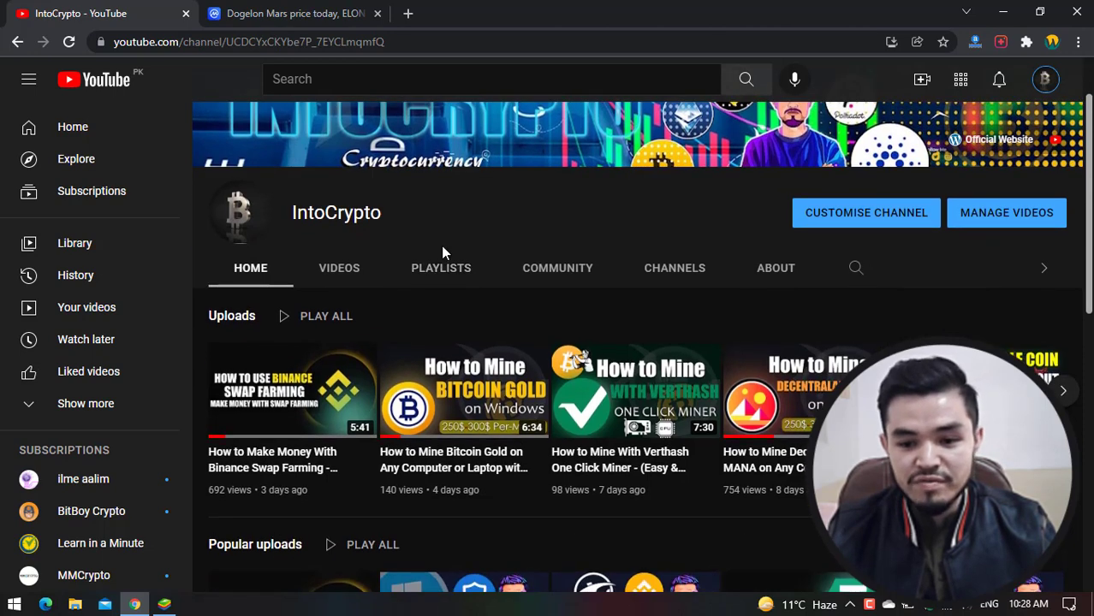
{"action": "scroll", "coordinate": [442, 244], "scroll_direction": "up", "scroll_amount": 1}
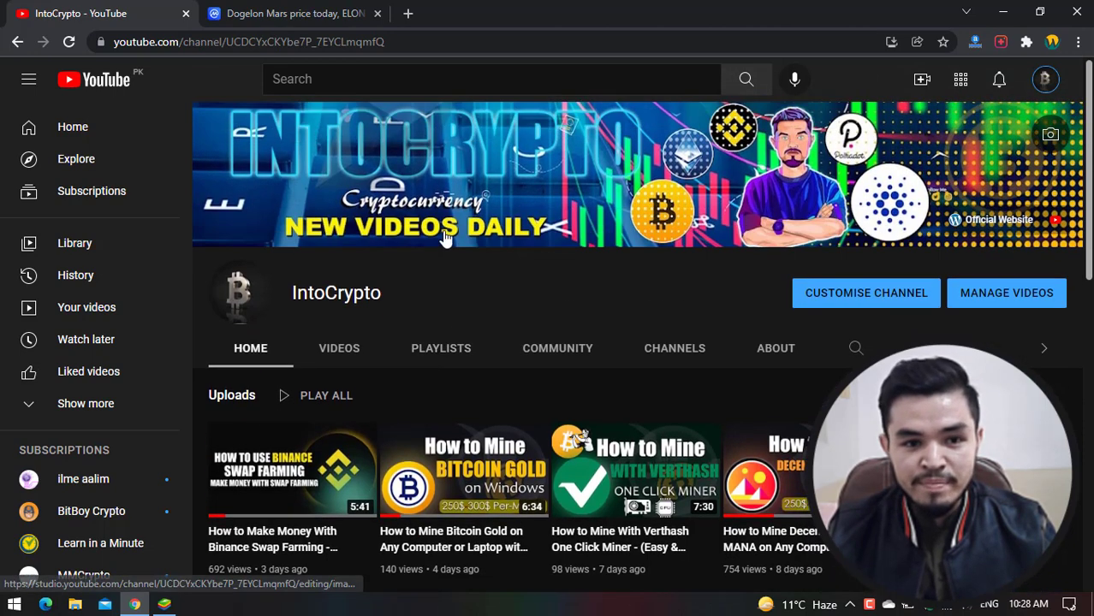
Review the Dogelon Mars (ELON) price, market cap and supply figures on the open CoinMarketCap page
{"action": "left_click", "coordinate": [309, 20]}
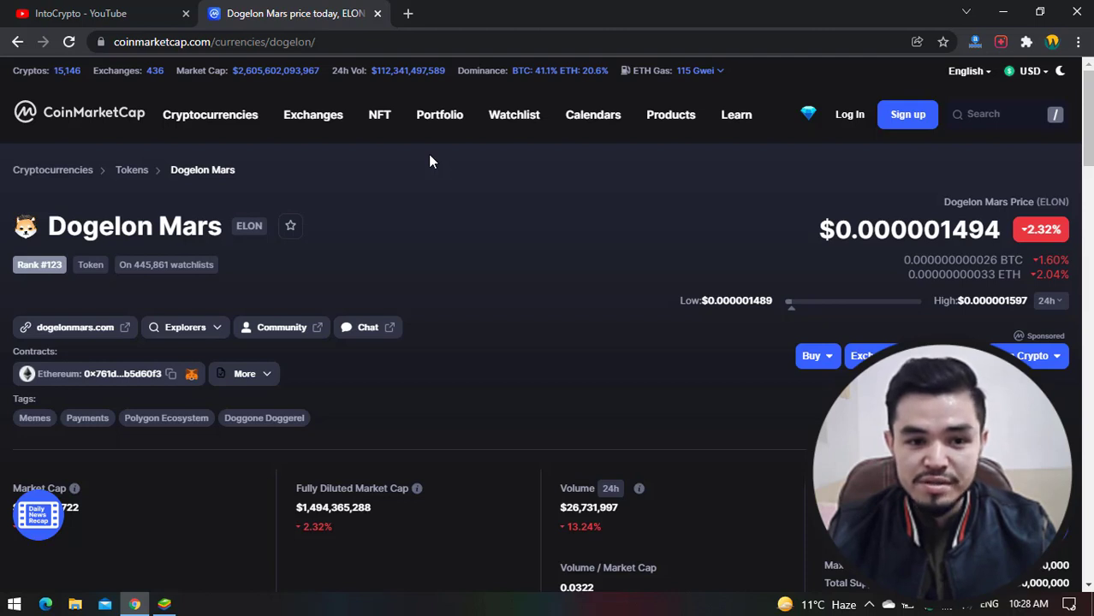
{"action": "left_click_drag", "start_coordinate": [49, 226], "coordinate": [182, 227]}
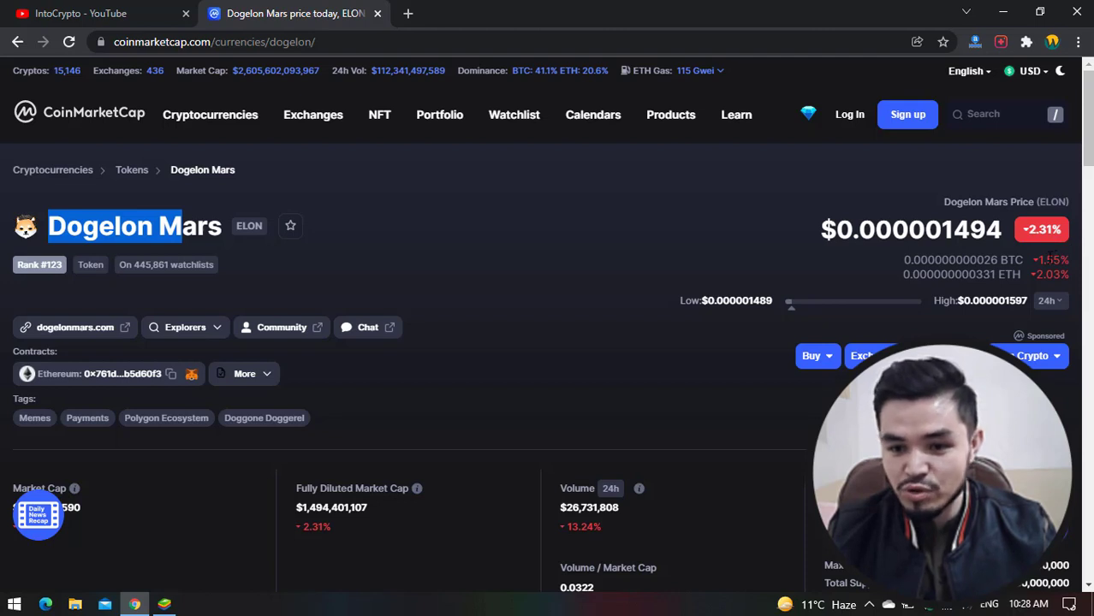
{"action": "scroll", "coordinate": [262, 227], "scroll_direction": "down", "scroll_amount": 2}
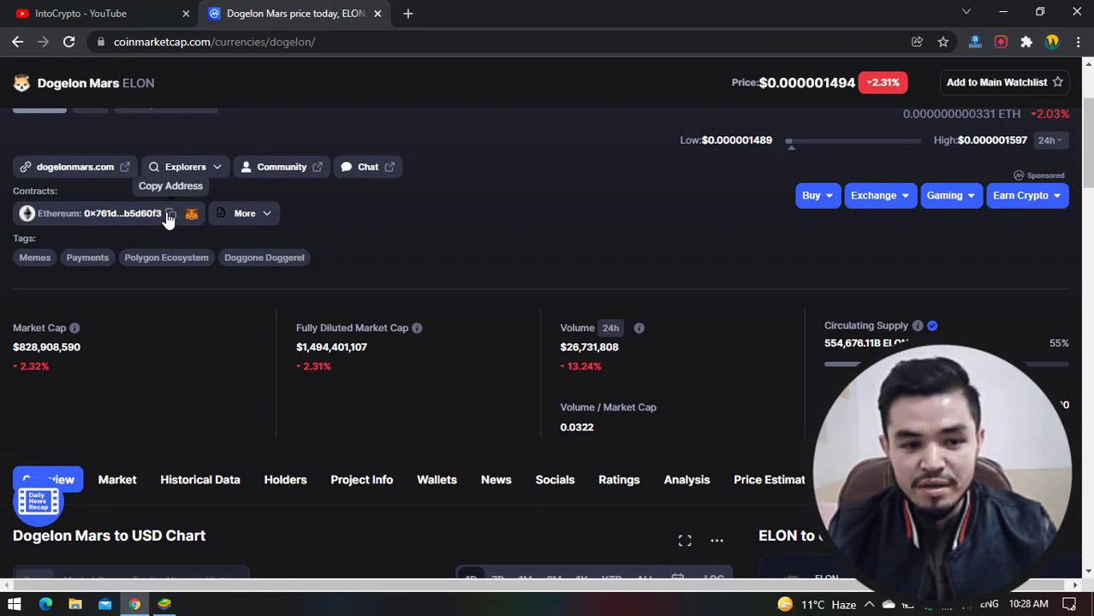
{"action": "scroll", "coordinate": [574, 227], "scroll_direction": "down", "scroll_amount": 4}
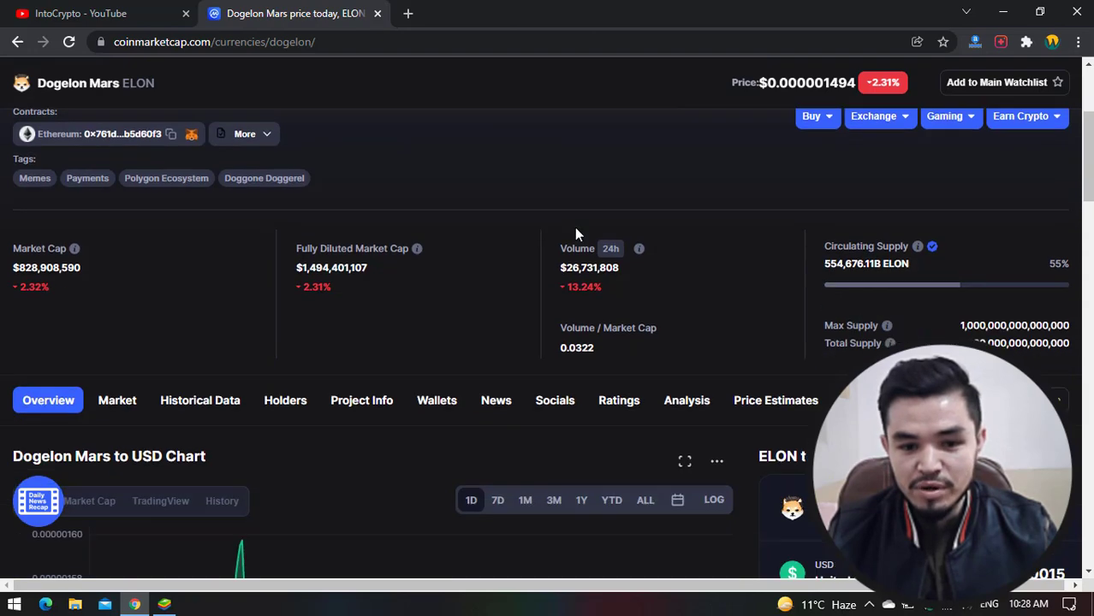
Show the Dogelon Mars to USD chart for the ALL time range and examine its price history
{"action": "left_click", "coordinate": [634, 267]}
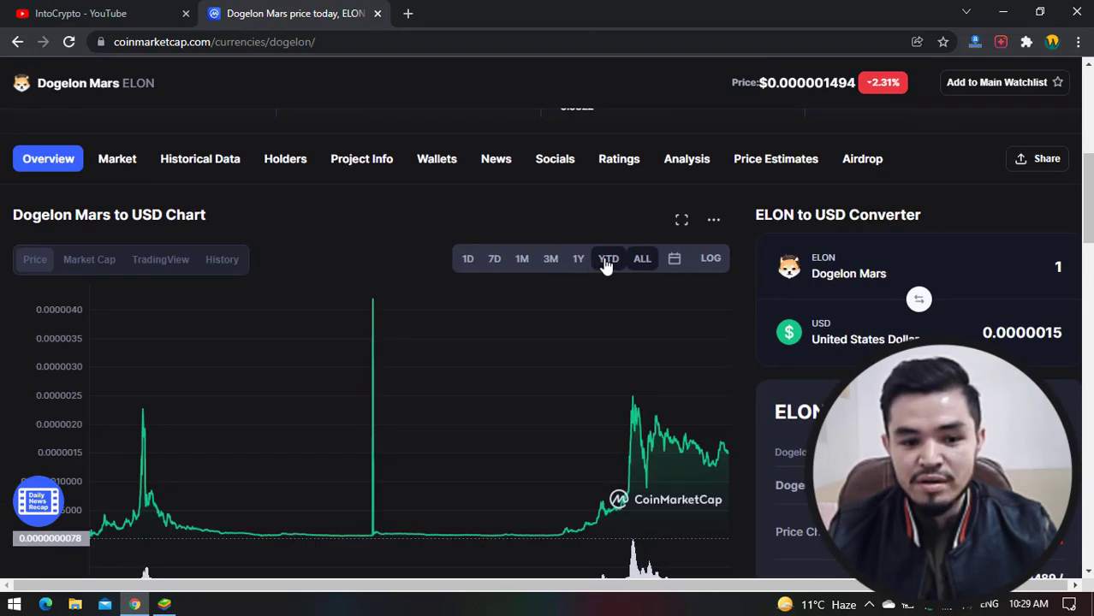
{"action": "scroll", "coordinate": [608, 256], "scroll_direction": "down", "scroll_amount": 2}
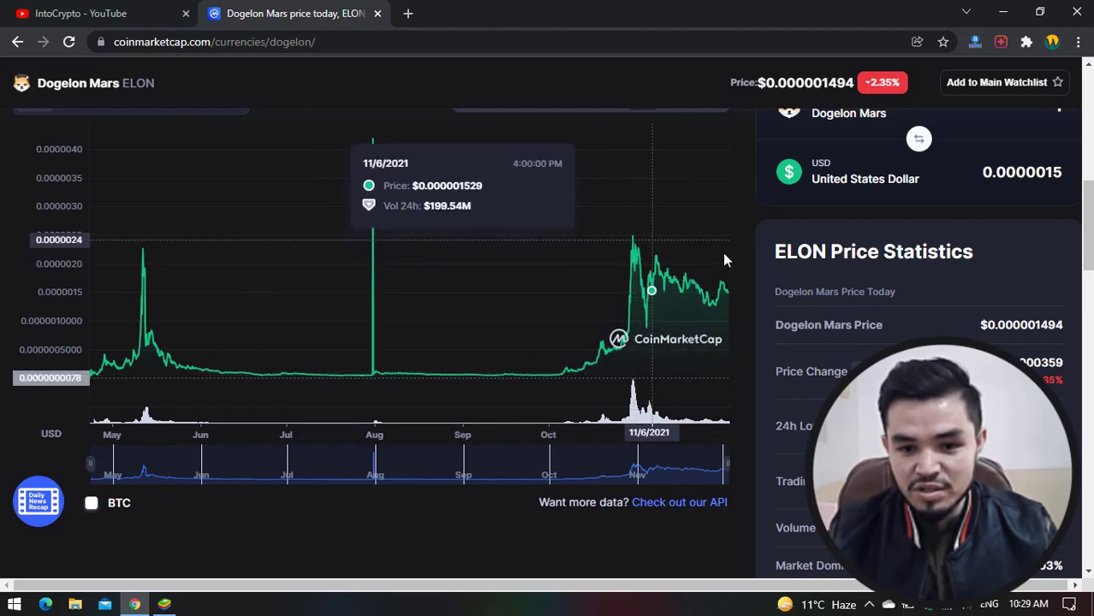
{"action": "scroll", "coordinate": [1027, 306], "scroll_direction": "down", "scroll_amount": 3}
{"action": "scroll", "coordinate": [1077, 295], "scroll_direction": "up", "scroll_amount": 4}
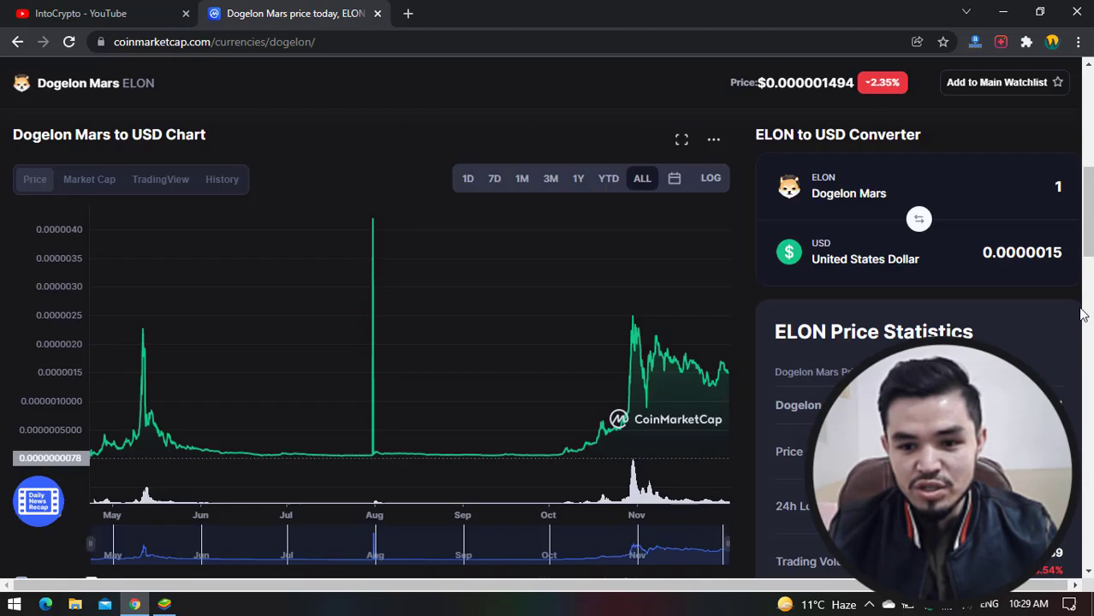
{"action": "scroll", "coordinate": [971, 329], "scroll_direction": "up", "scroll_amount": 3}
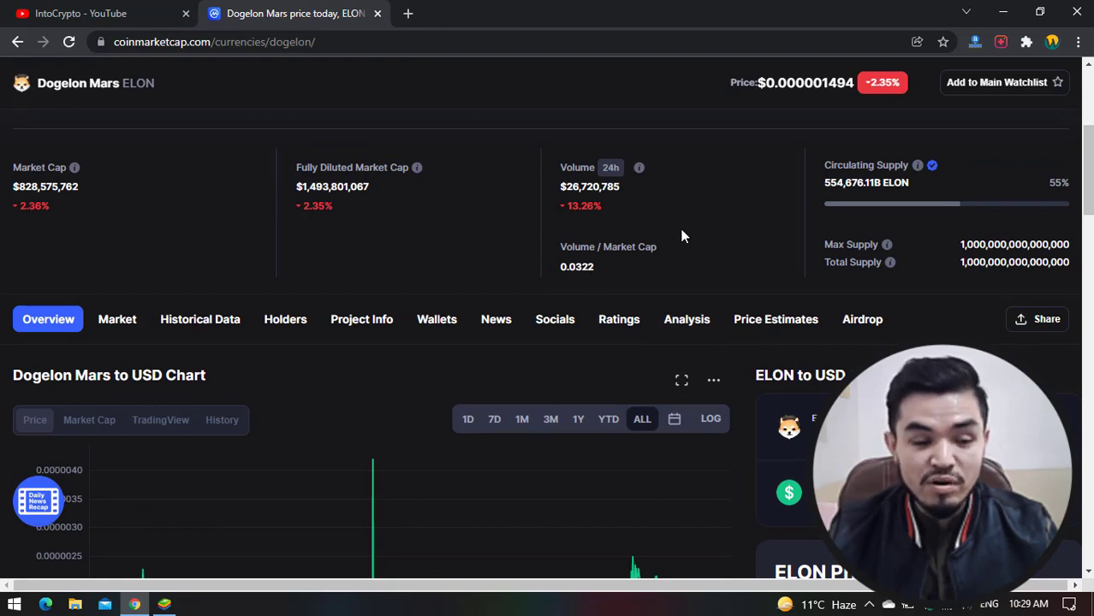
{"action": "scroll", "coordinate": [682, 236], "scroll_direction": "up", "scroll_amount": 4}
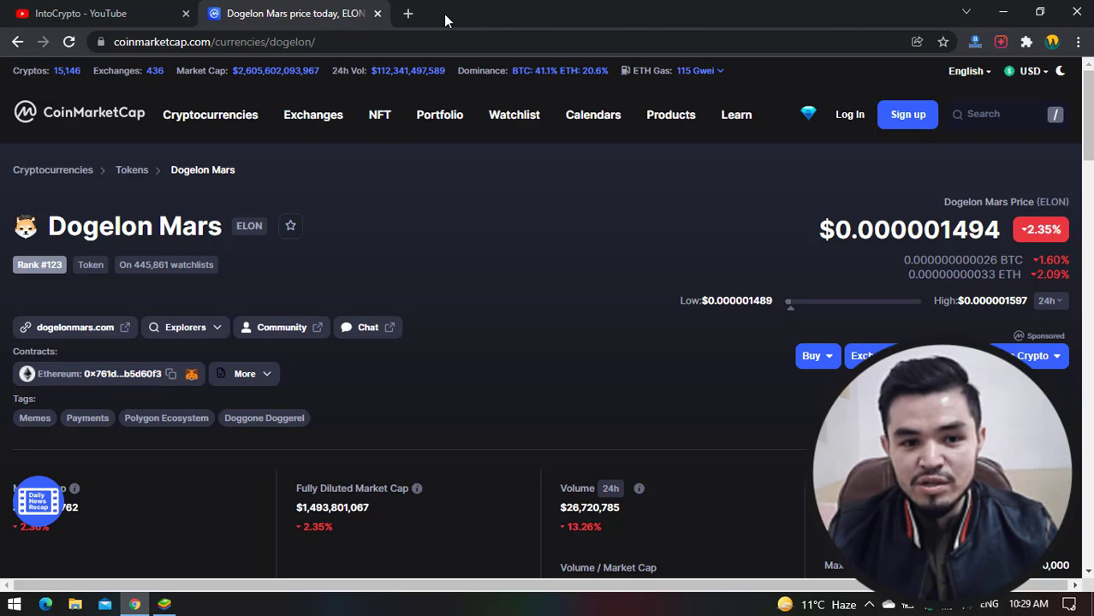
Open unmineable.com in a new browser tab, go to its full coin list and locate Dogelon Mars
{"action": "left_click", "coordinate": [408, 13]}
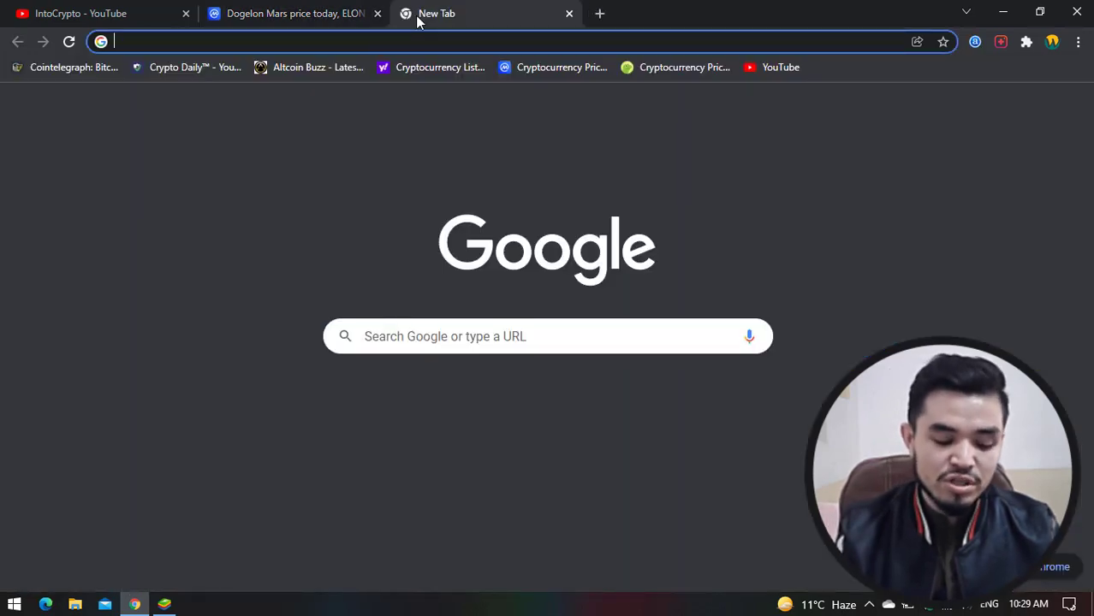
{"action": "type", "text": "unmineable.com"}
{"action": "key", "text": "Return"}
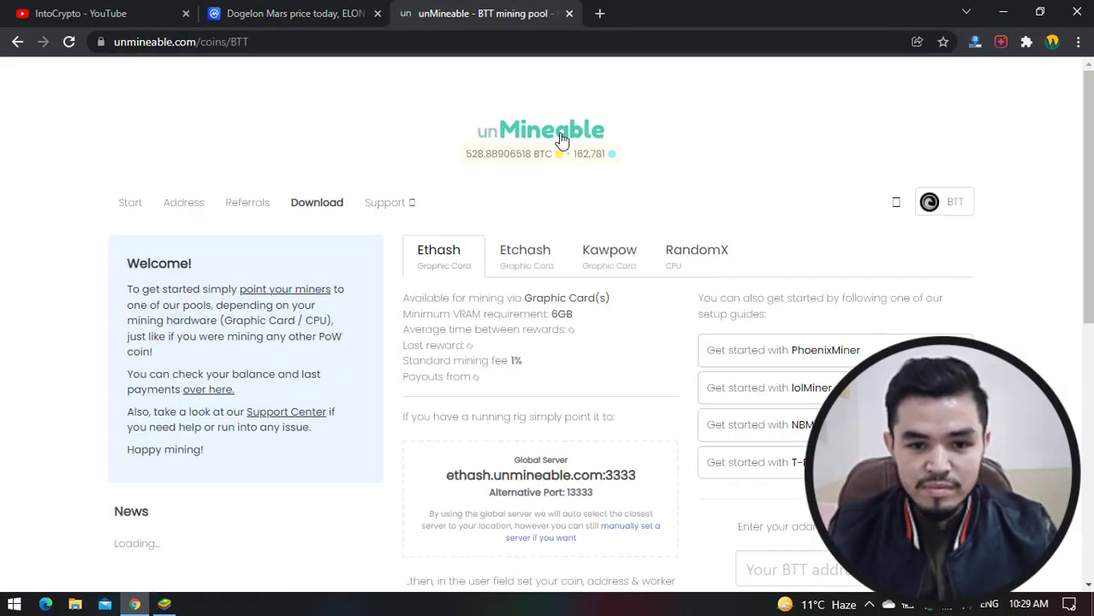
{"action": "left_click", "coordinate": [561, 137]}
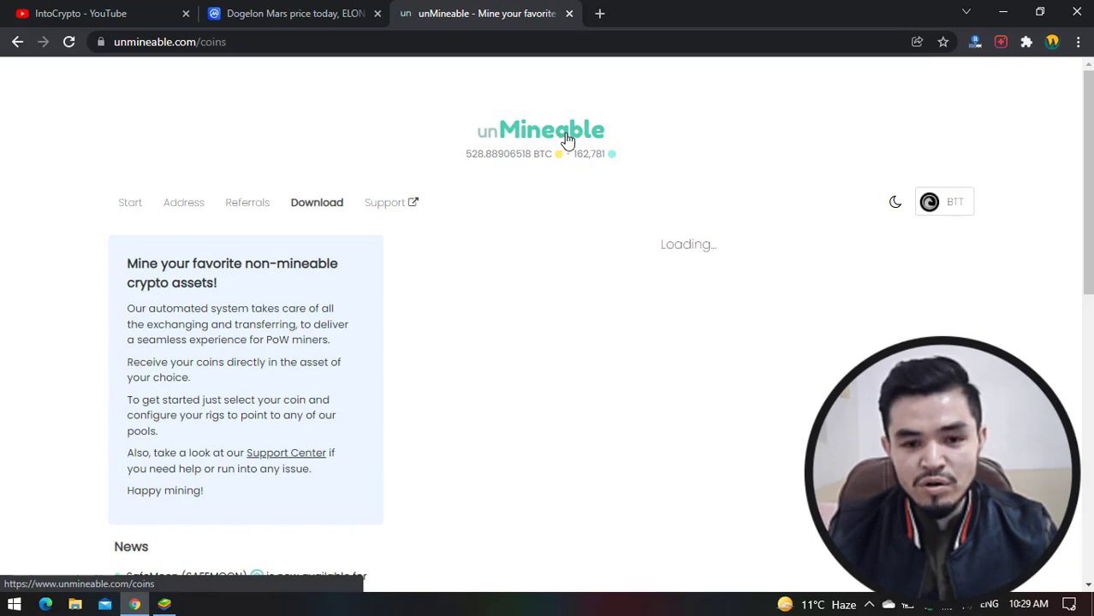
{"action": "scroll", "coordinate": [875, 205], "scroll_direction": "down", "scroll_amount": 3}
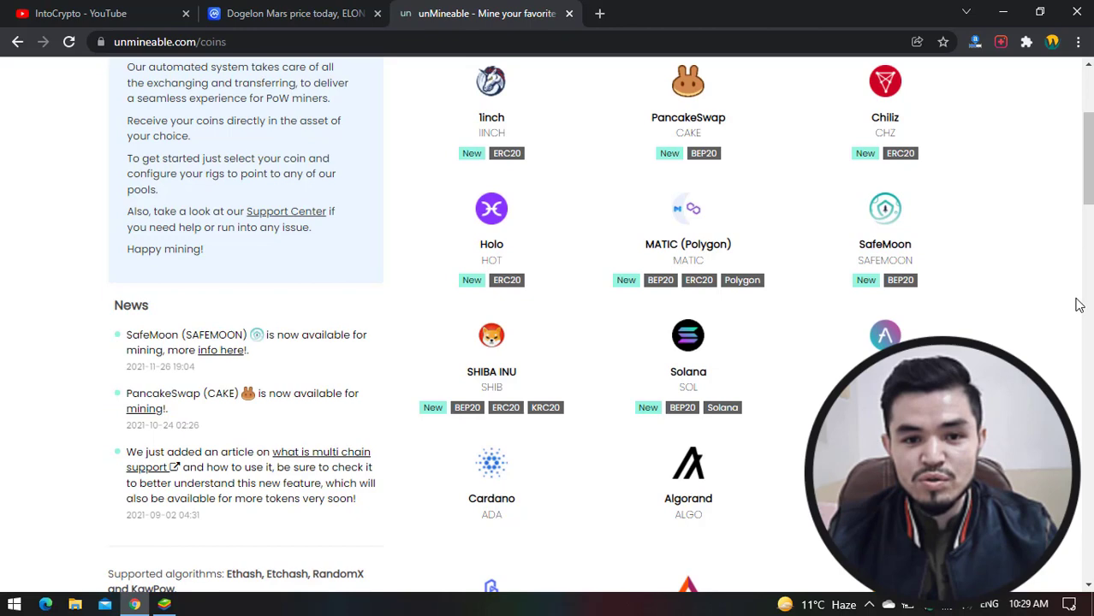
{"action": "scroll", "coordinate": [1078, 305], "scroll_direction": "down", "scroll_amount": 1}
{"action": "scroll", "coordinate": [1078, 306], "scroll_direction": "down", "scroll_amount": 2}
{"action": "scroll", "coordinate": [1078, 305], "scroll_direction": "down", "scroll_amount": 5}
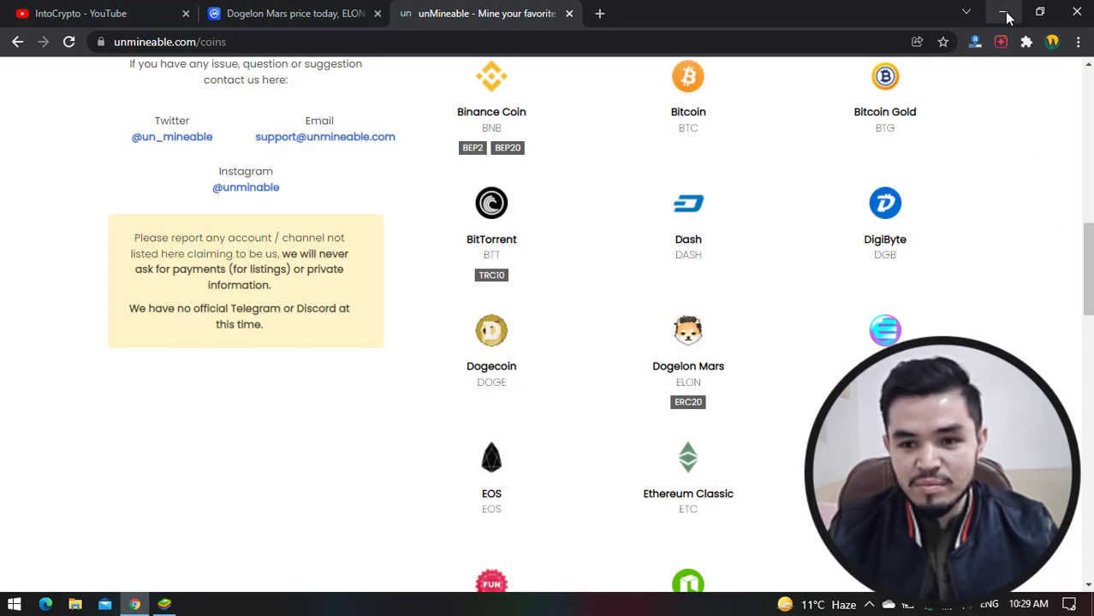
Minimize the browser and create a new desktop folder named Dogelon
{"action": "left_click", "coordinate": [1006, 17]}
{"action": "right_click", "coordinate": [28, 175]}
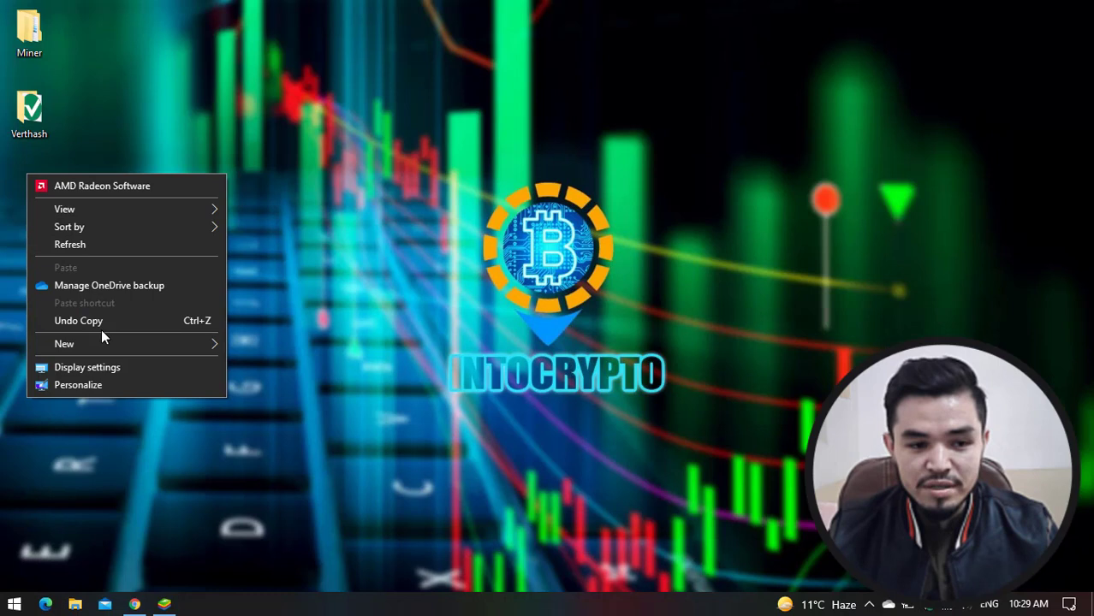
{"action": "mouse_move", "coordinate": [107, 341]}
{"action": "left_click", "coordinate": [239, 345]}
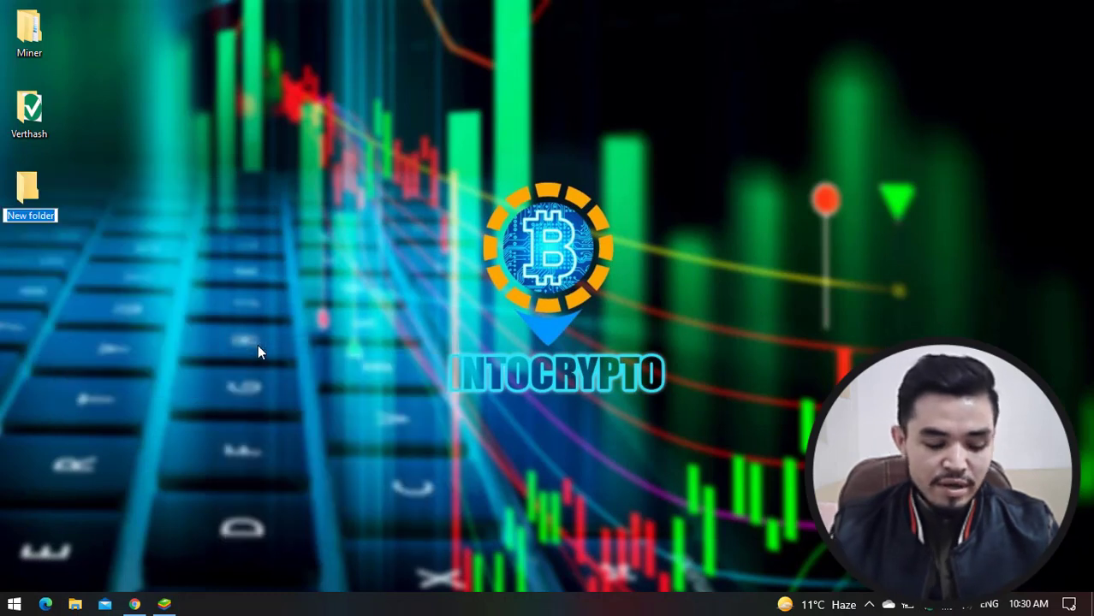
{"action": "type", "text": "Dogelon"}
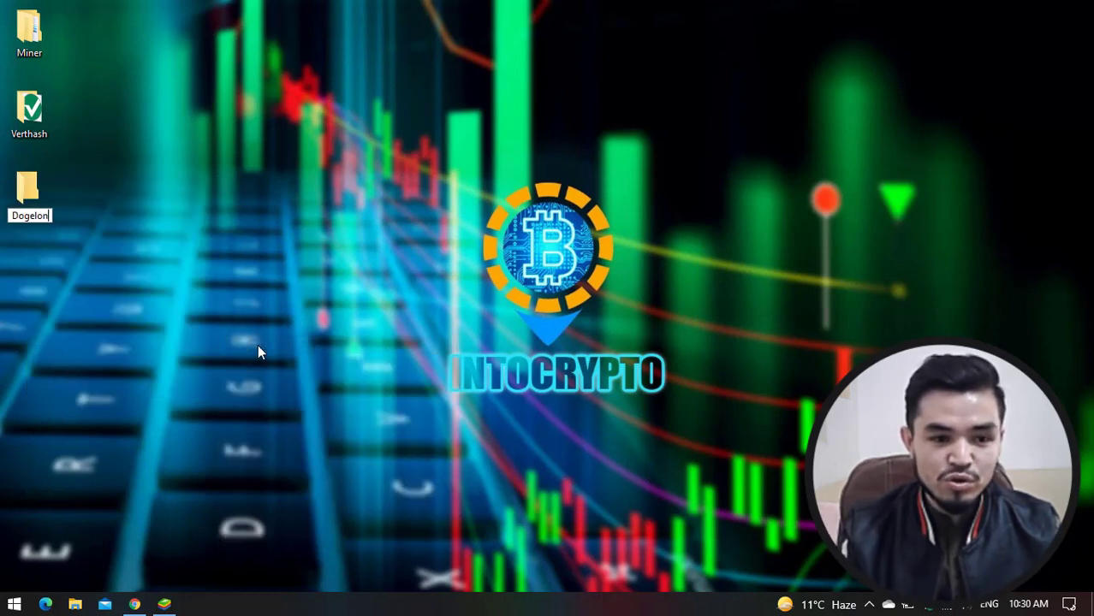
{"action": "key", "text": "Return"}
{"action": "left_click", "coordinate": [486, 362]}
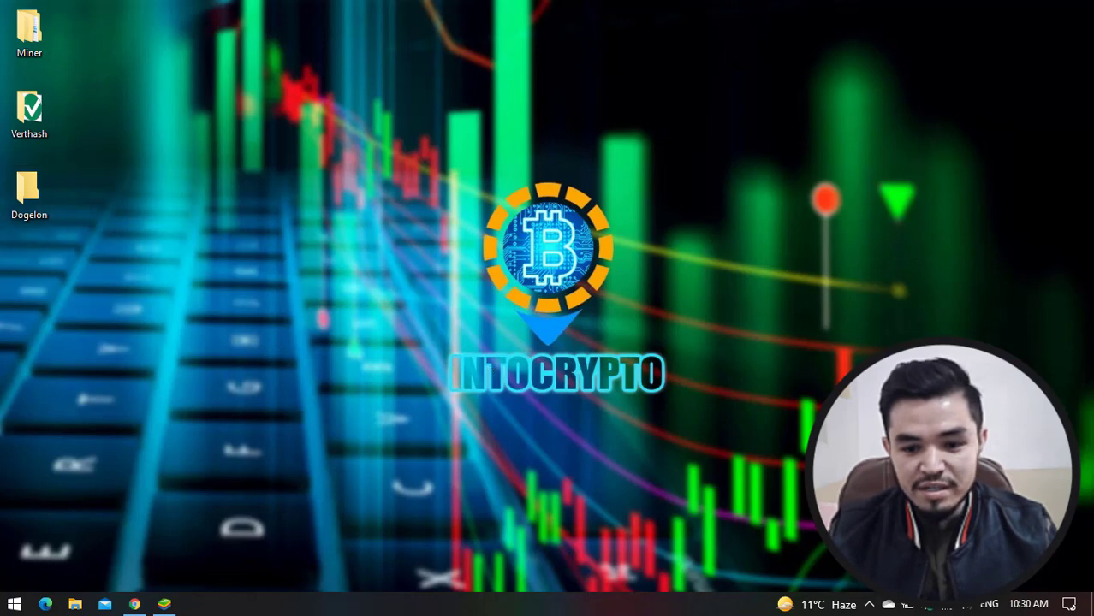
Open Windows Security and go to the exclusions list in the virus and threat protection settings
{"action": "left_click", "coordinate": [909, 604]}
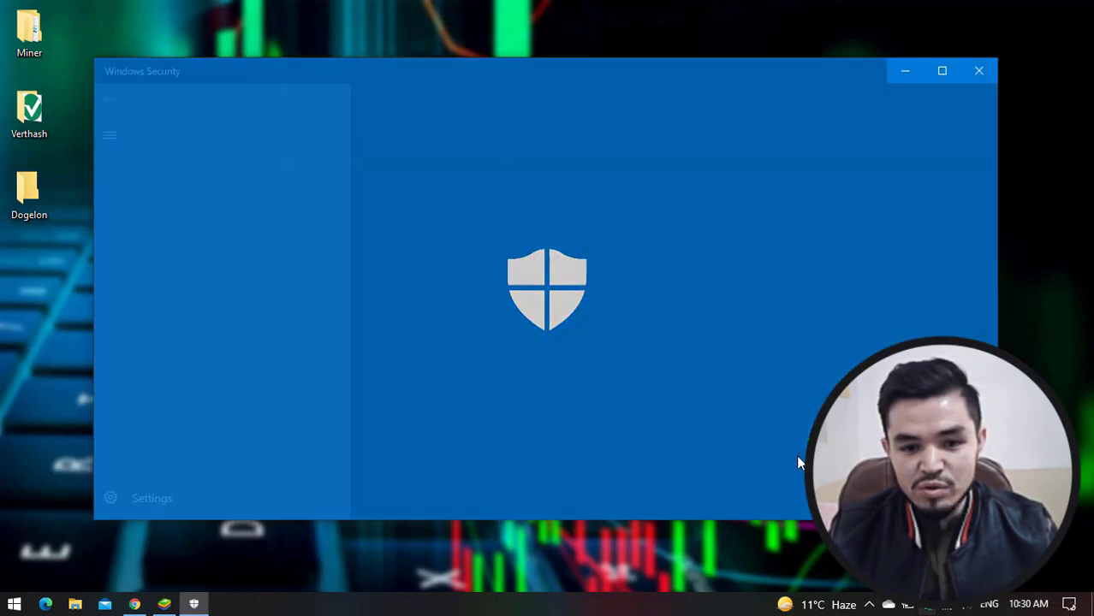
{"action": "left_click", "coordinate": [468, 251]}
{"action": "scroll", "coordinate": [472, 259], "scroll_direction": "down", "scroll_amount": 3}
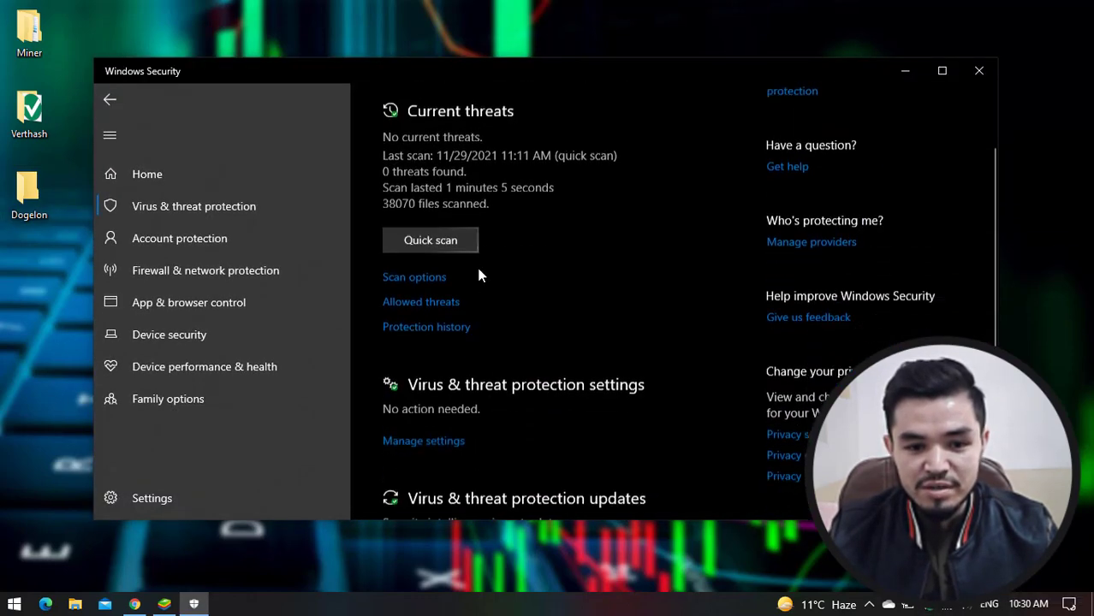
{"action": "scroll", "coordinate": [479, 274], "scroll_direction": "down", "scroll_amount": 3}
{"action": "left_click", "coordinate": [447, 223]}
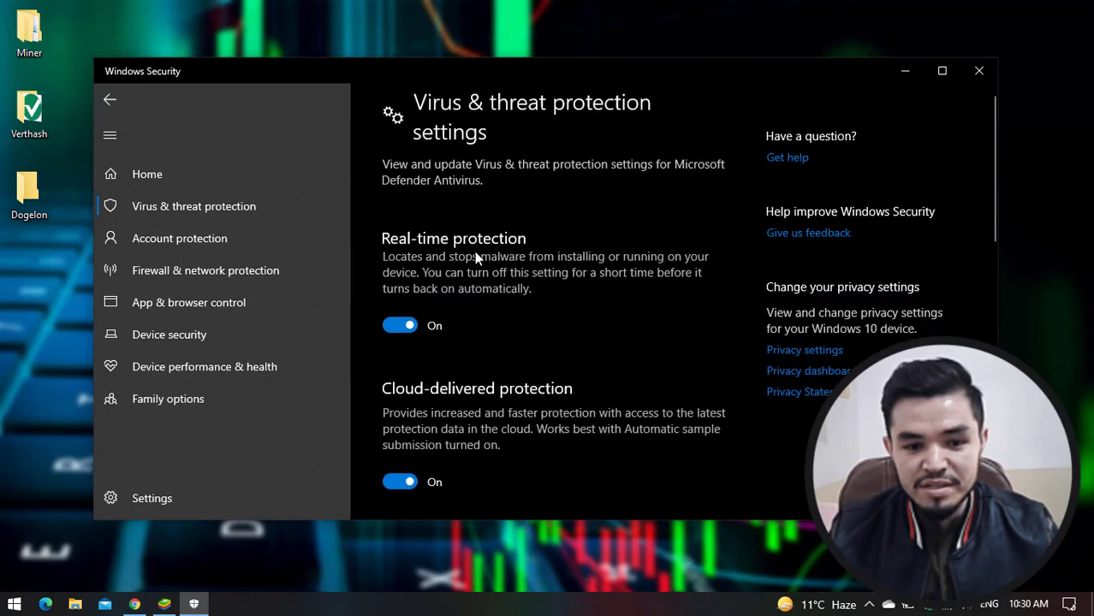
{"action": "scroll", "coordinate": [476, 257], "scroll_direction": "down", "scroll_amount": 10}
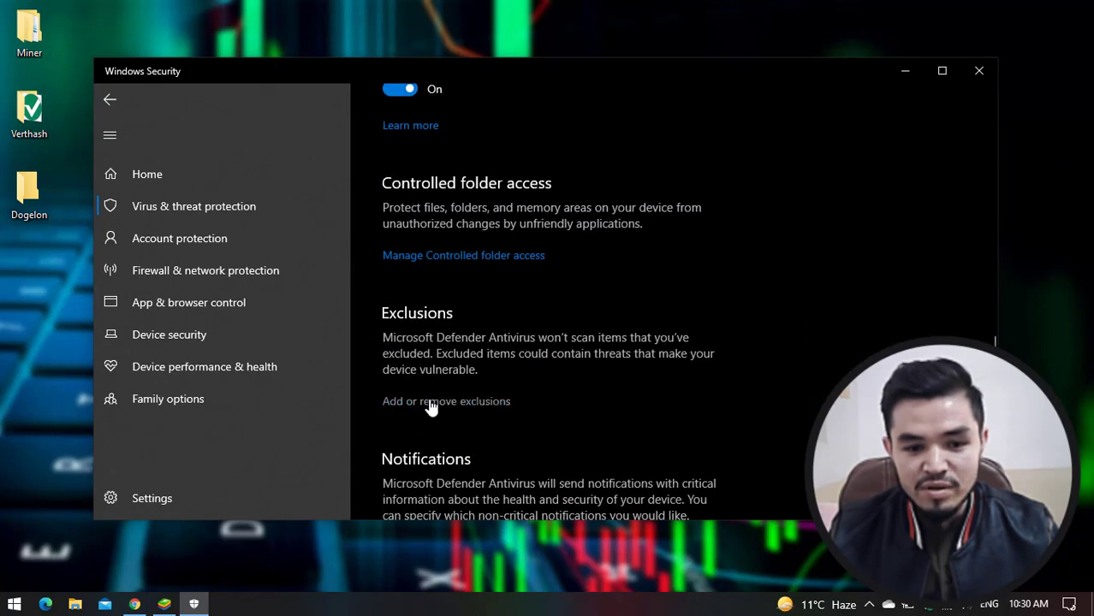
{"action": "left_click", "coordinate": [456, 402]}
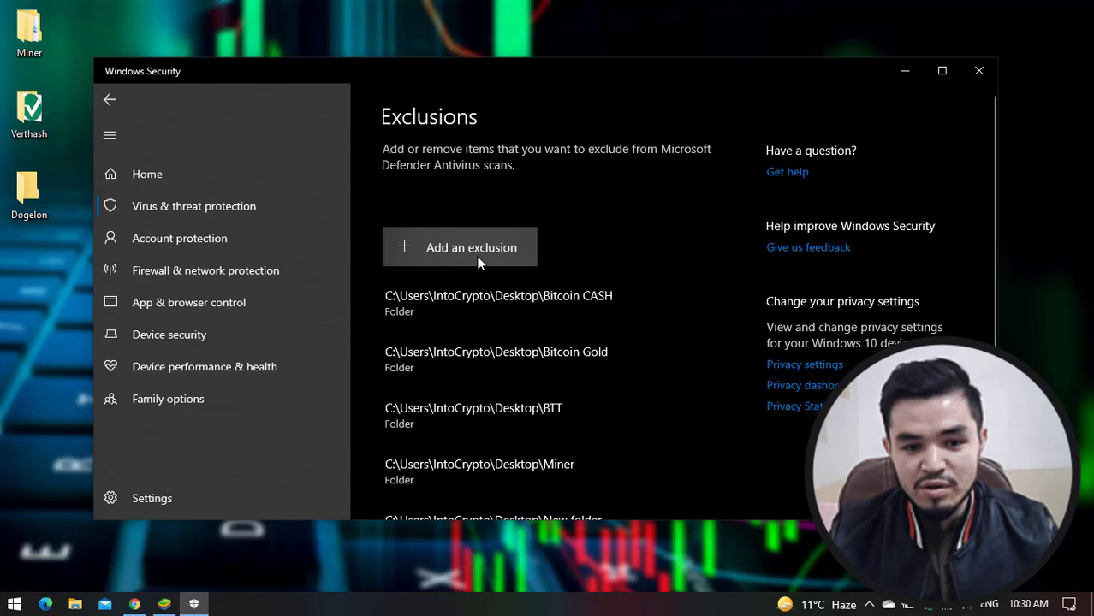
Add the desktop folder Dogelon as a folder exclusion, check it in the list and close Windows Security
{"action": "left_click", "coordinate": [479, 257]}
{"action": "left_click", "coordinate": [476, 311]}
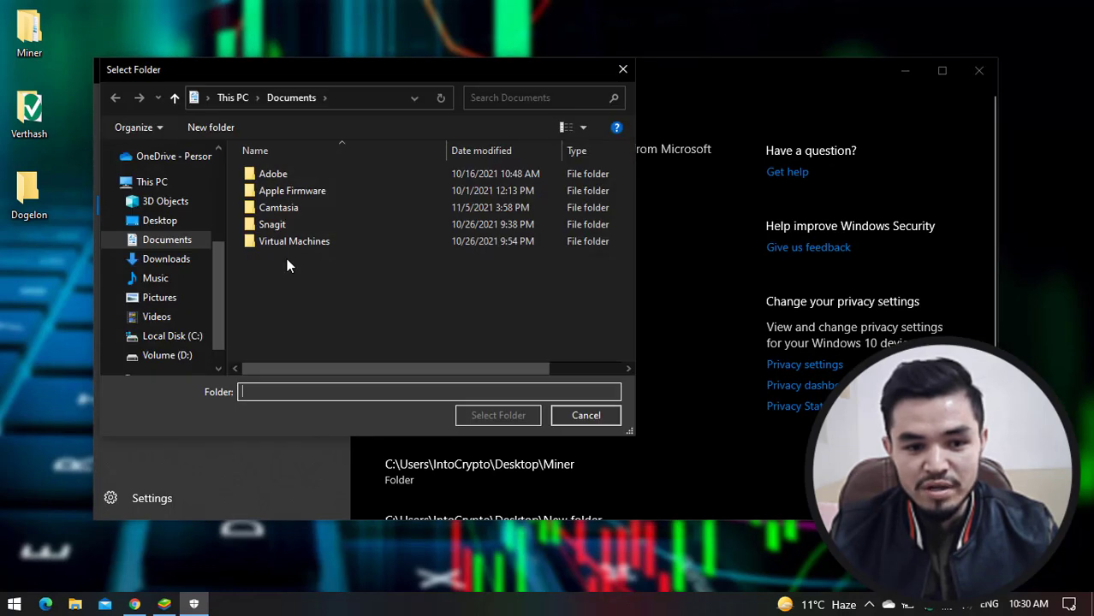
{"action": "left_click", "coordinate": [186, 221]}
{"action": "left_click", "coordinate": [302, 209]}
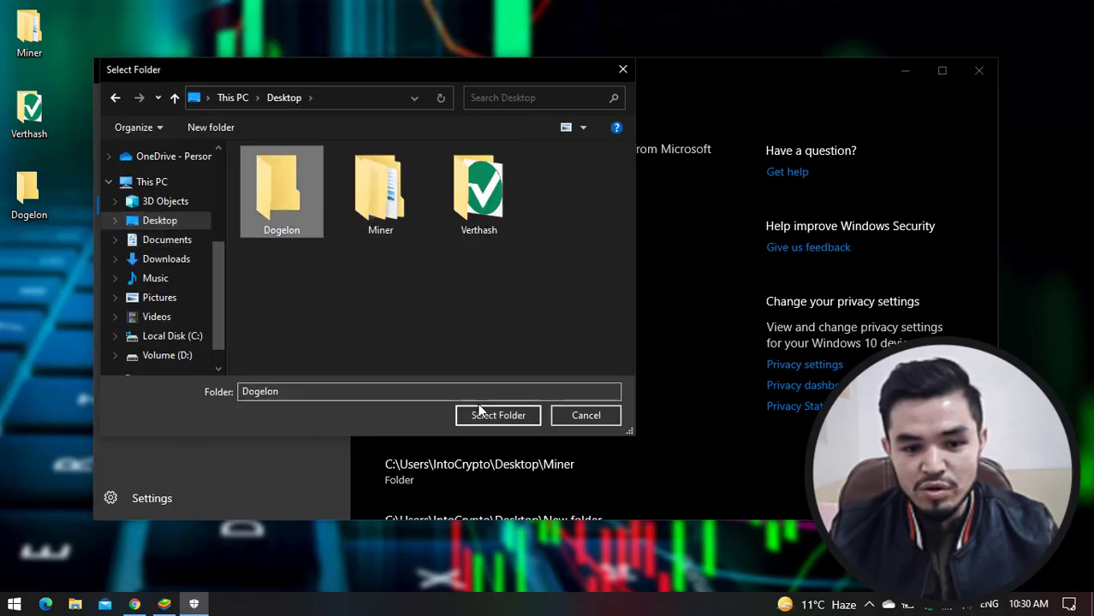
{"action": "left_click", "coordinate": [484, 414]}
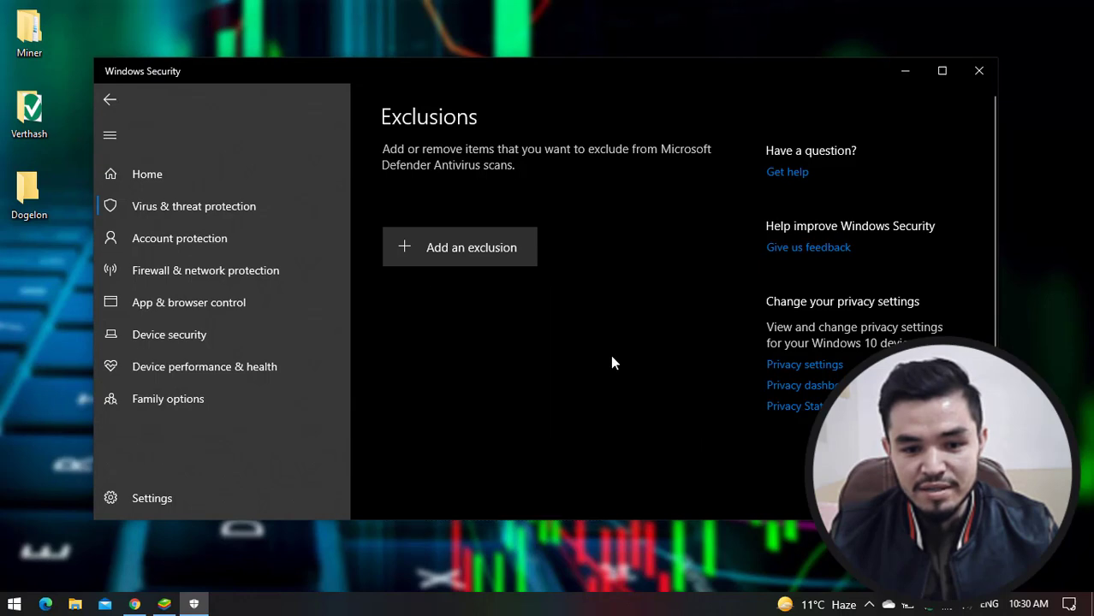
{"action": "scroll", "coordinate": [616, 355], "scroll_direction": "down", "scroll_amount": 3}
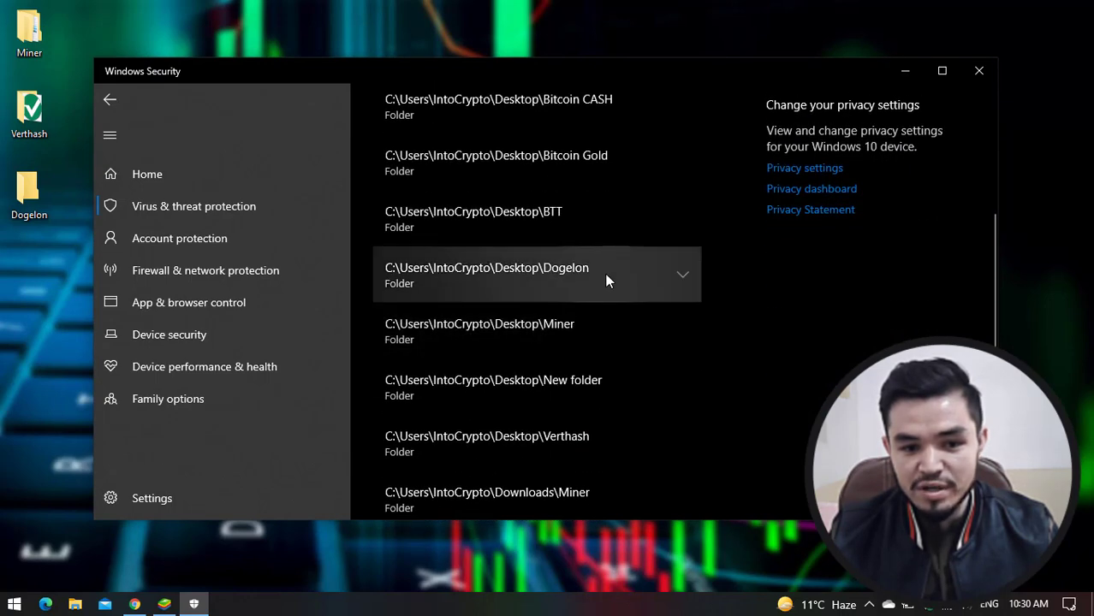
{"action": "scroll", "coordinate": [717, 315], "scroll_direction": "up", "scroll_amount": 3}
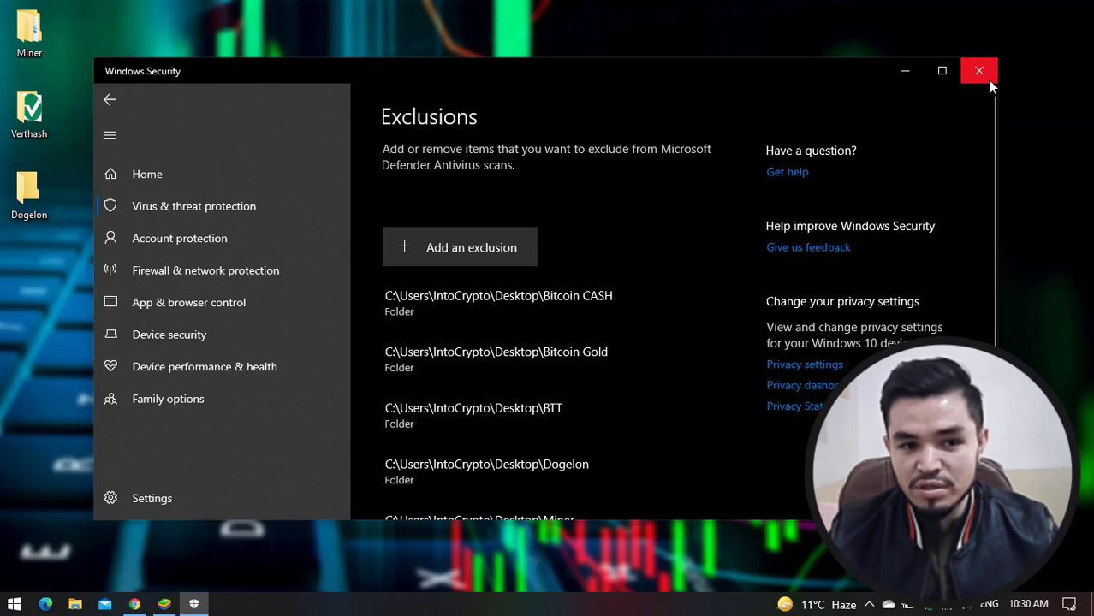
{"action": "left_click", "coordinate": [978, 72]}
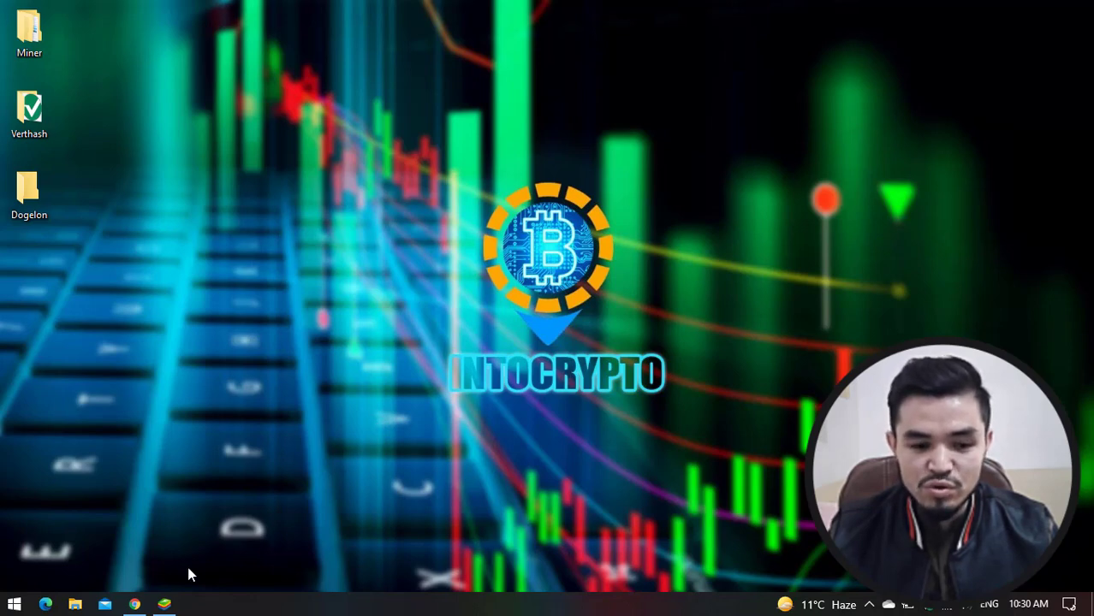
Go to unMineable's miner download page in the browser and send the v1.1.0-beta-mfi Win 64bits build to IDM for download
{"action": "left_click", "coordinate": [135, 604]}
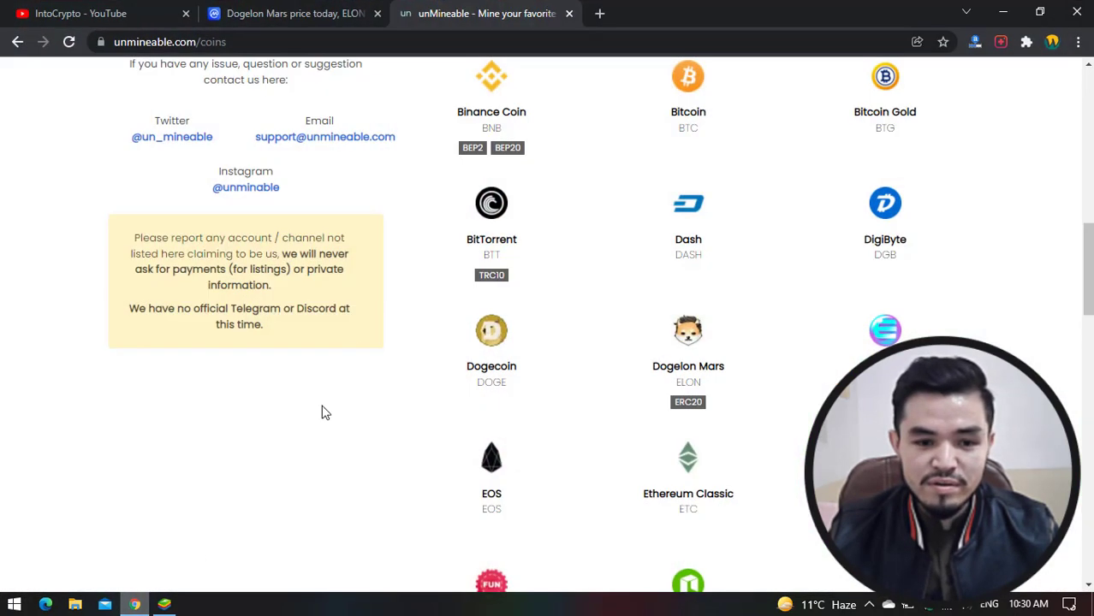
{"action": "scroll", "coordinate": [322, 411], "scroll_direction": "up", "scroll_amount": 10}
{"action": "left_click", "coordinate": [328, 212]}
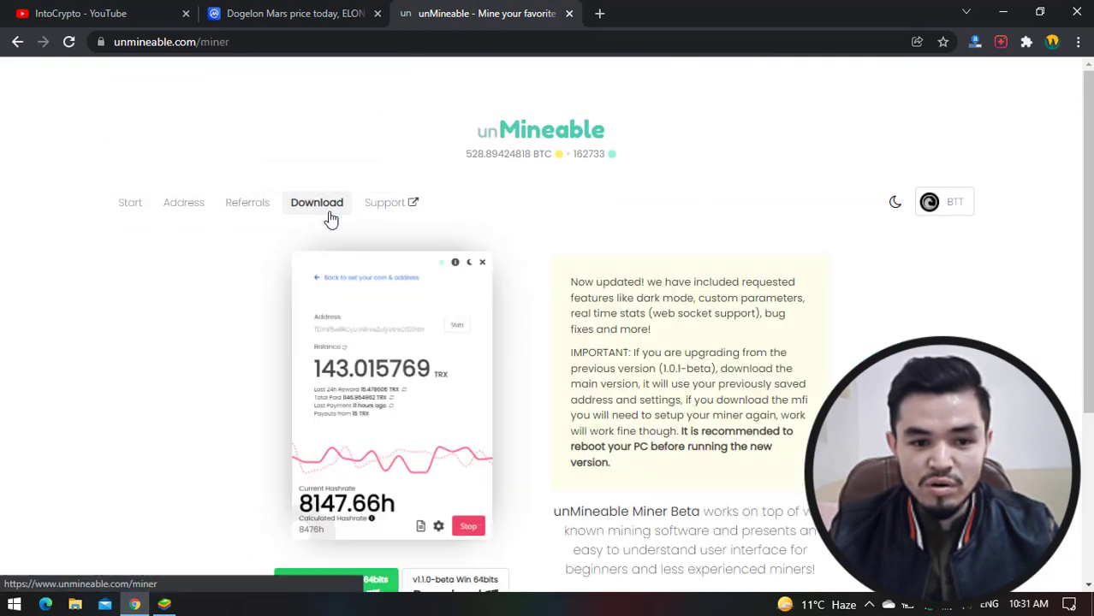
{"action": "scroll", "coordinate": [361, 349], "scroll_direction": "down", "scroll_amount": 3}
{"action": "right_click", "coordinate": [364, 343]}
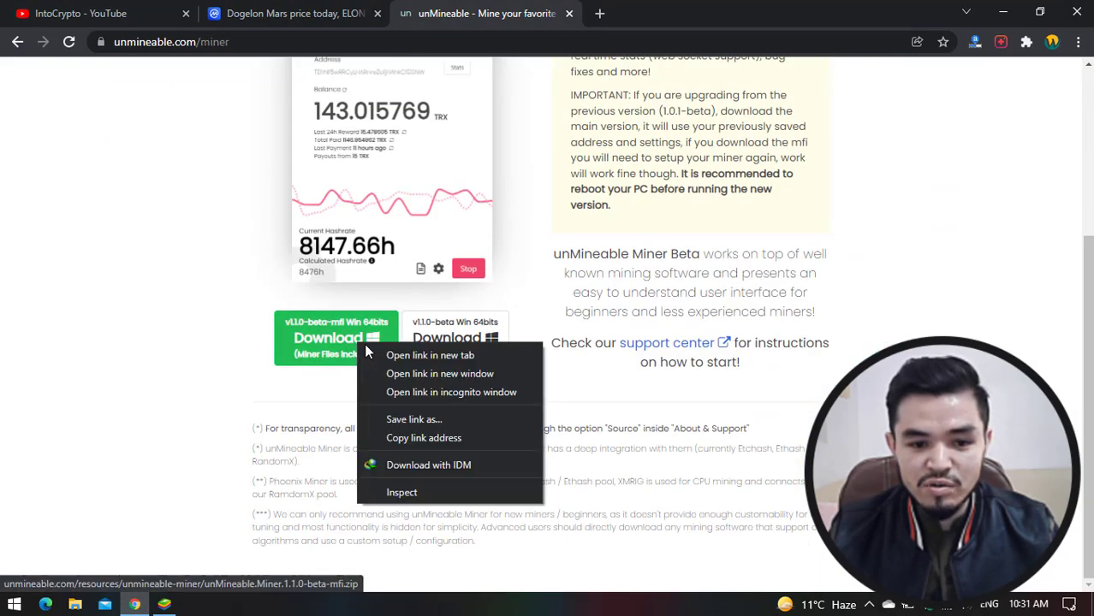
{"action": "left_click", "coordinate": [439, 467]}
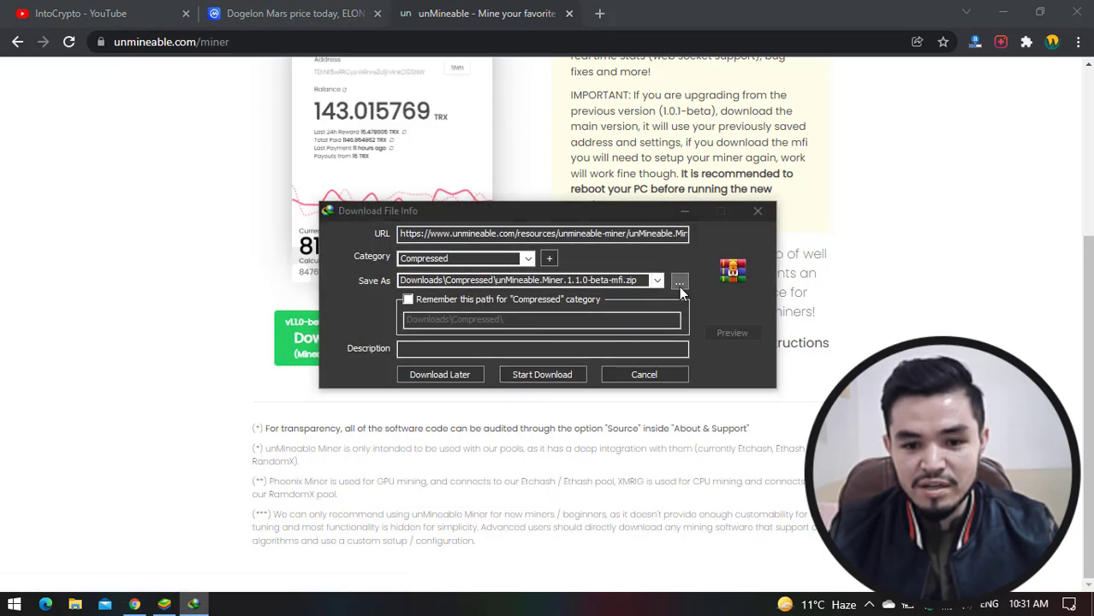
Set the miner archive to be saved in the desktop folder Dogelon, start the download and close its progress window
{"action": "left_click", "coordinate": [678, 283]}
{"action": "left_click", "coordinate": [406, 319]}
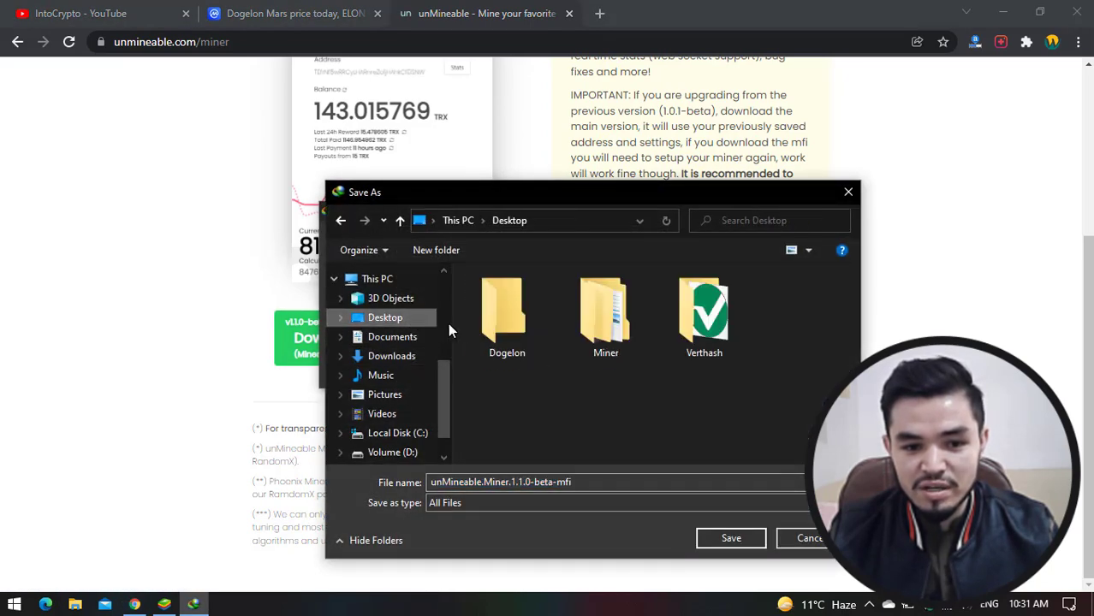
{"action": "left_click", "coordinate": [501, 331]}
{"action": "left_click", "coordinate": [729, 537]}
{"action": "left_click", "coordinate": [727, 536]}
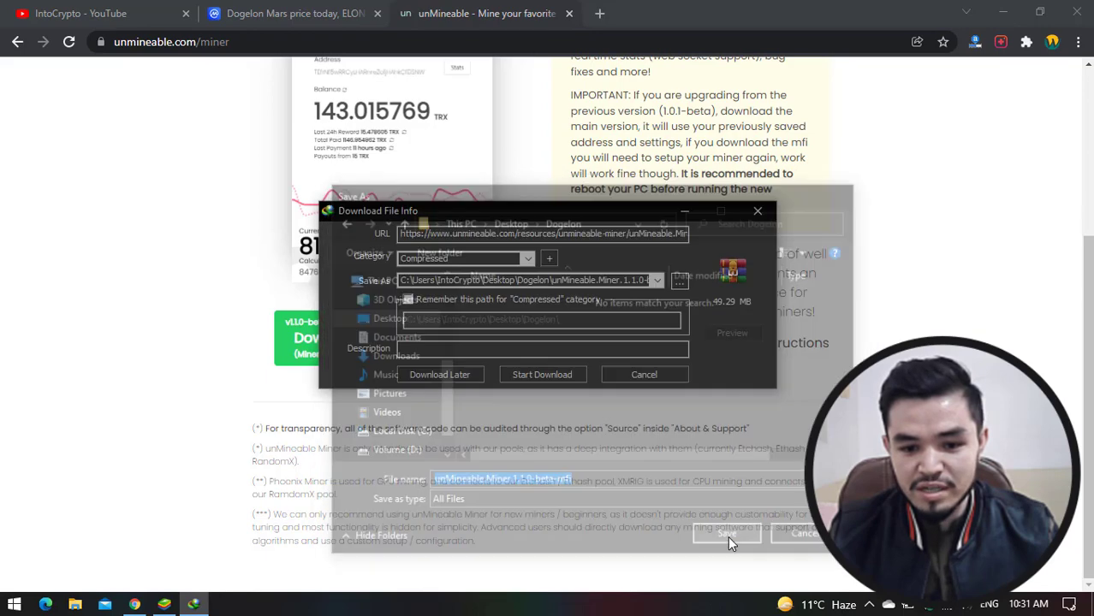
{"action": "left_click", "coordinate": [564, 374]}
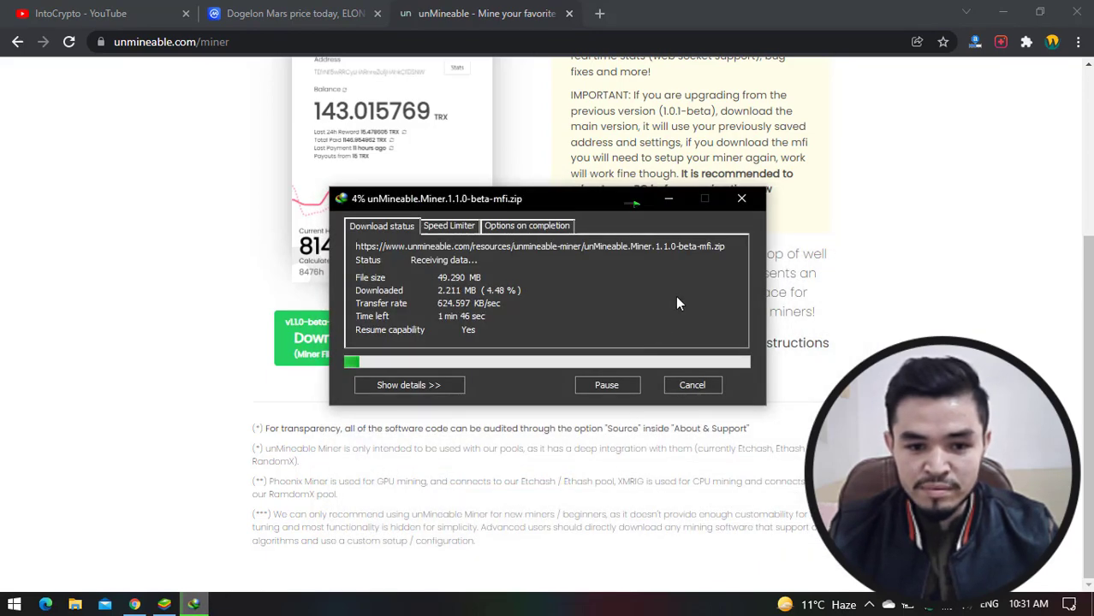
{"action": "left_click", "coordinate": [732, 205]}
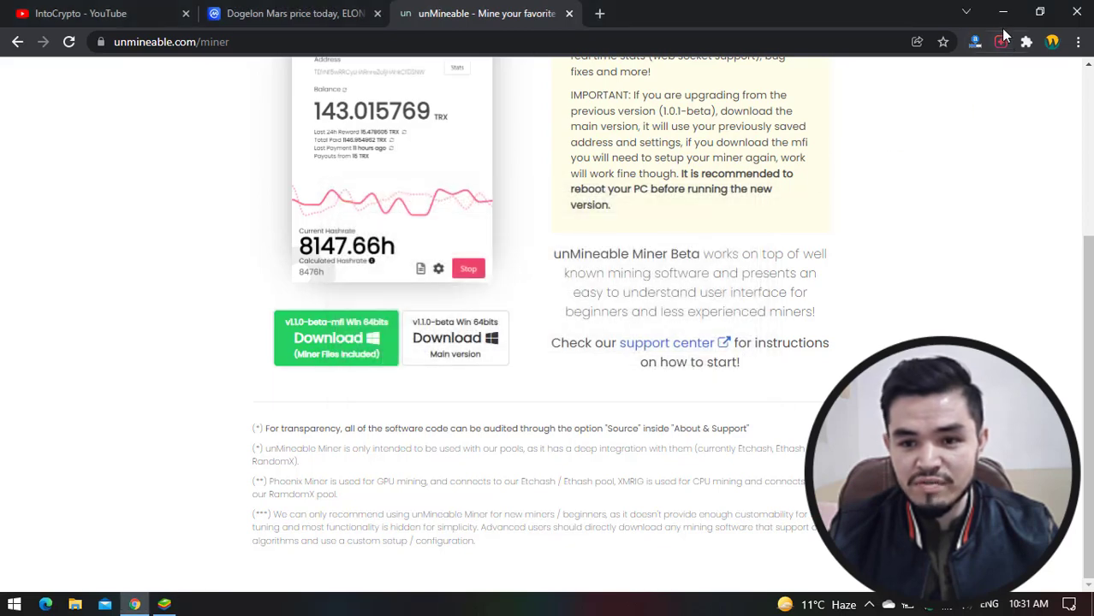
Minimize the browser and copy the archive unMineable.Miner.1.1.0-beta-mfi from the desktop folder Miner into the desktop folder Dogelon
{"action": "left_click", "coordinate": [1002, 12]}
{"action": "double_click", "coordinate": [26, 43]}
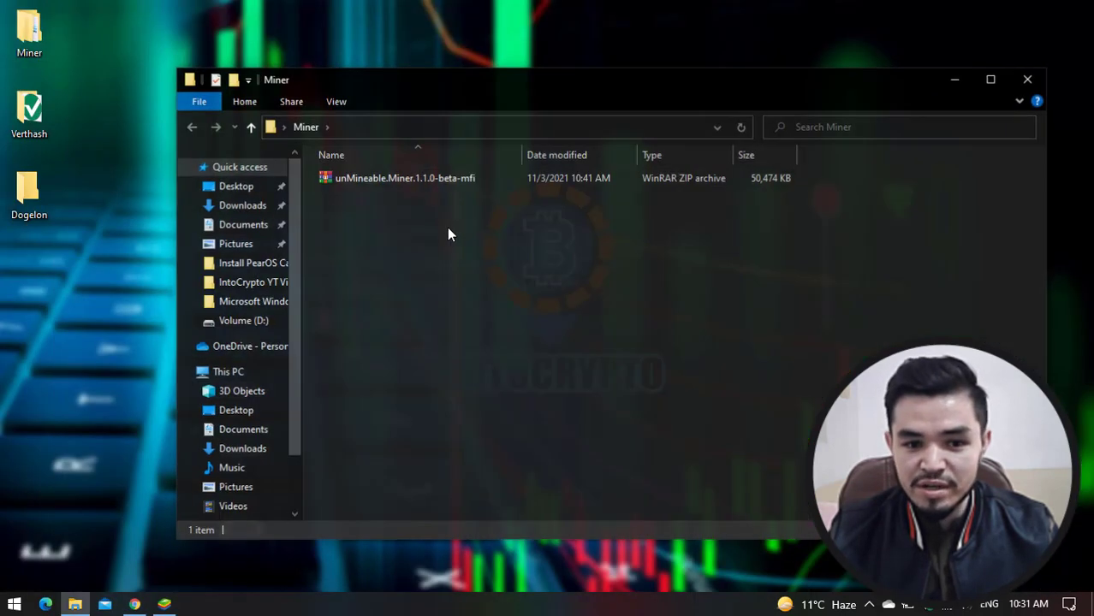
{"action": "left_click", "coordinate": [426, 178]}
{"action": "right_click", "coordinate": [426, 178]}
{"action": "left_click", "coordinate": [475, 438]}
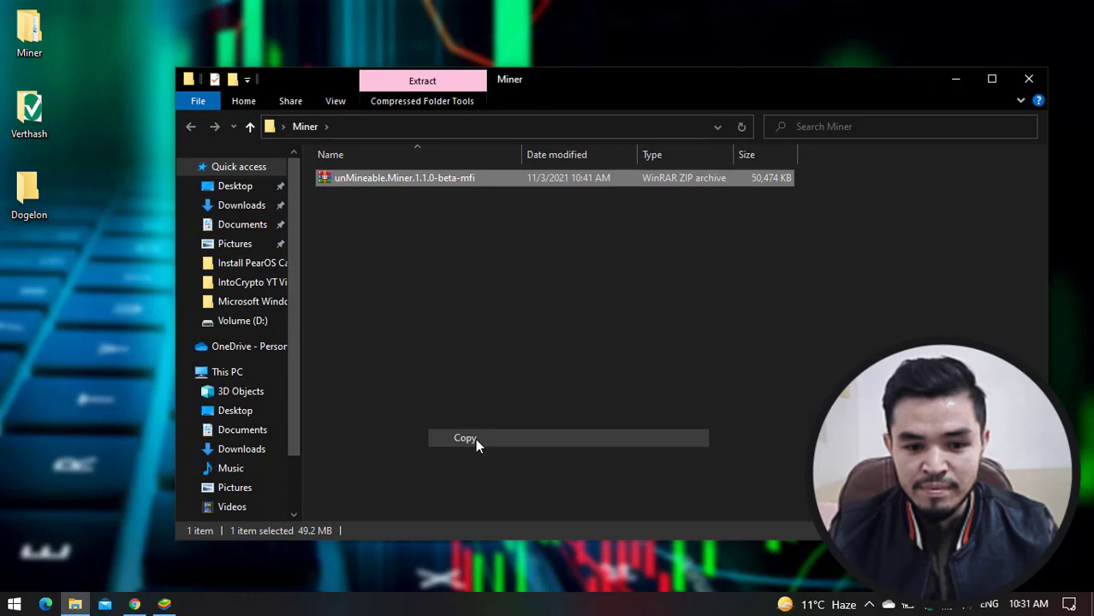
{"action": "left_click", "coordinate": [1028, 78]}
{"action": "double_click", "coordinate": [30, 192]}
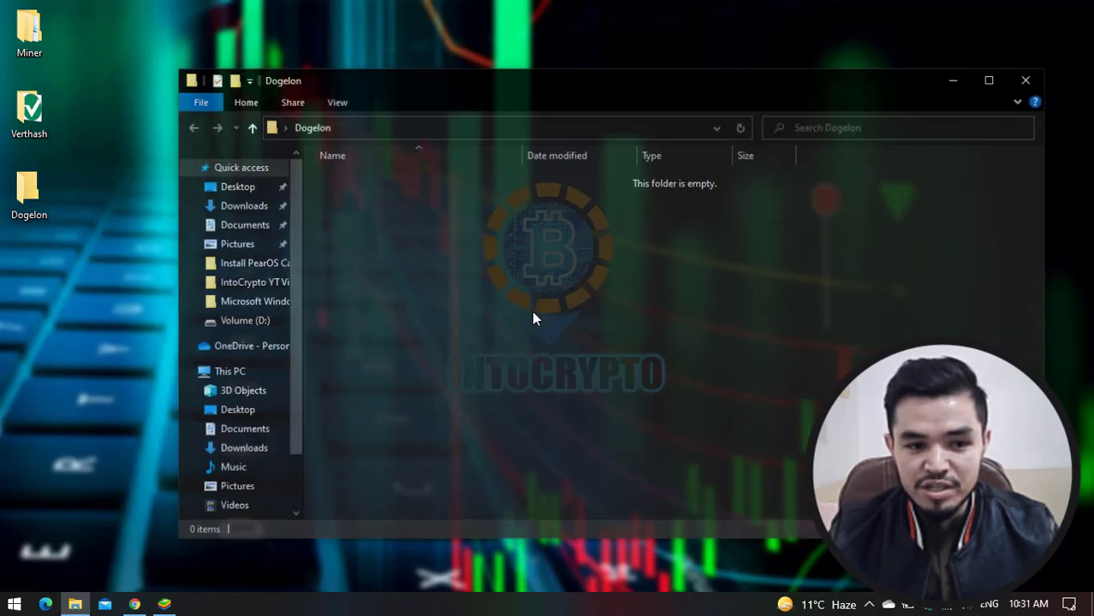
{"action": "right_click", "coordinate": [566, 288]}
{"action": "left_click", "coordinate": [599, 419]}
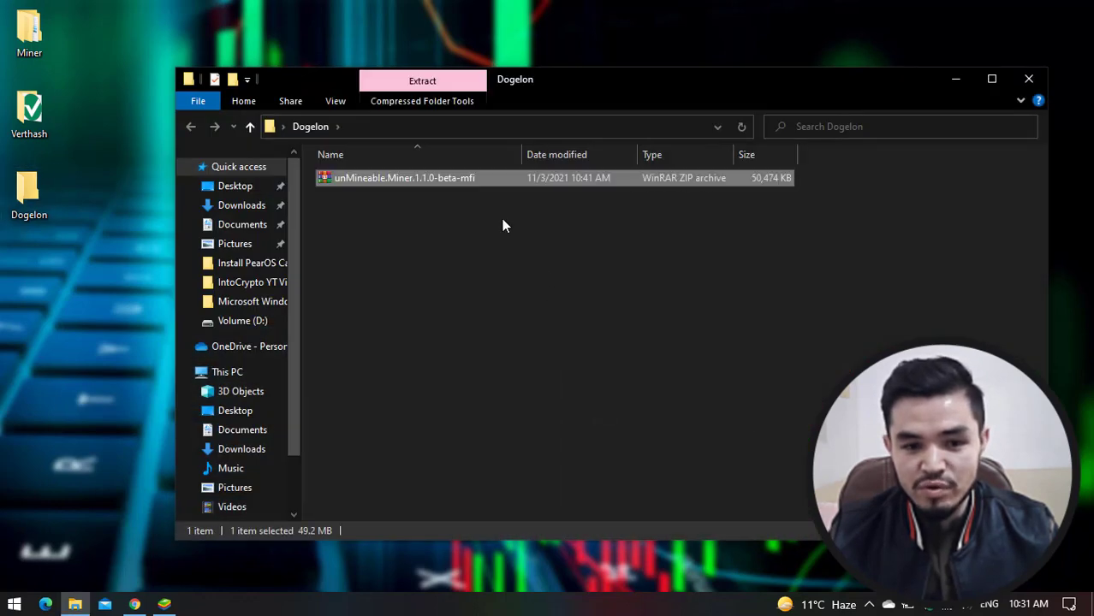
Extract the unMineable.Miner.1.1.0-beta-mfi archive directly into the Dogelon folder
{"action": "left_click", "coordinate": [407, 199]}
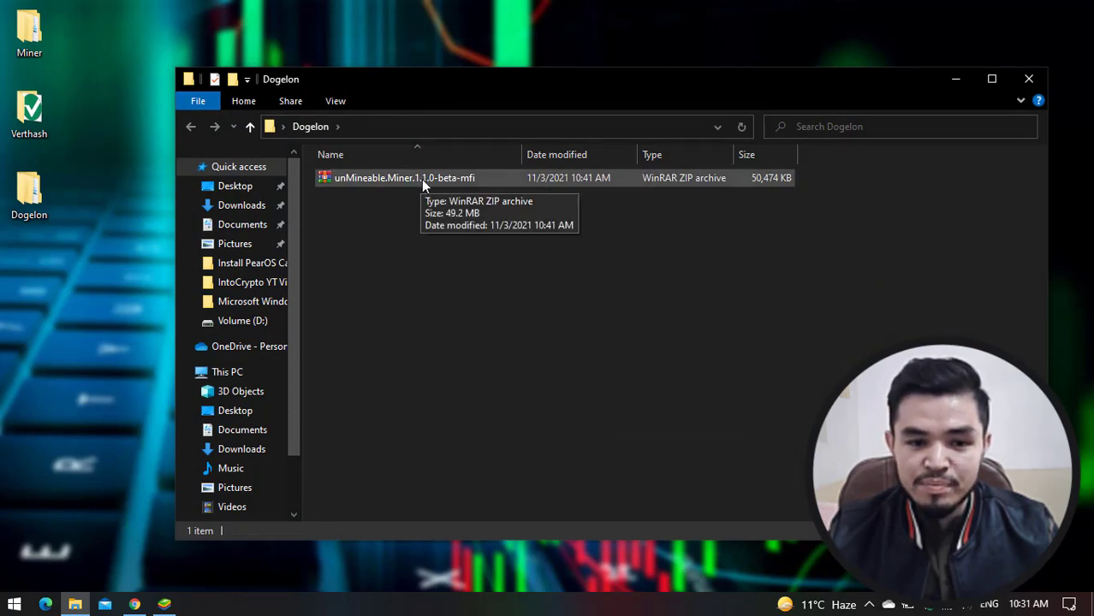
{"action": "right_click", "coordinate": [421, 179]}
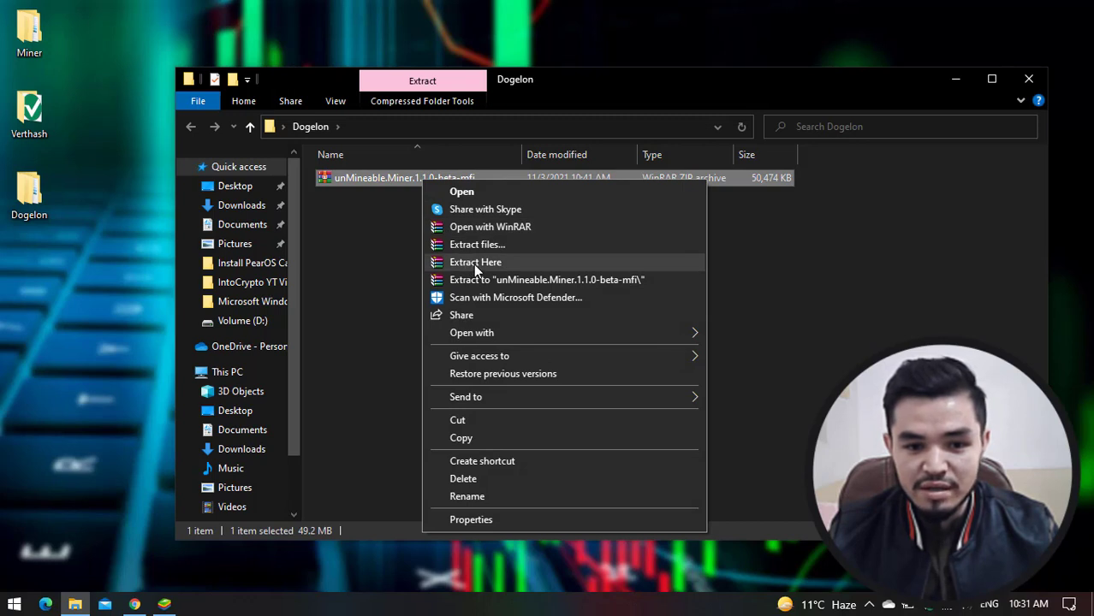
{"action": "left_click", "coordinate": [475, 263]}
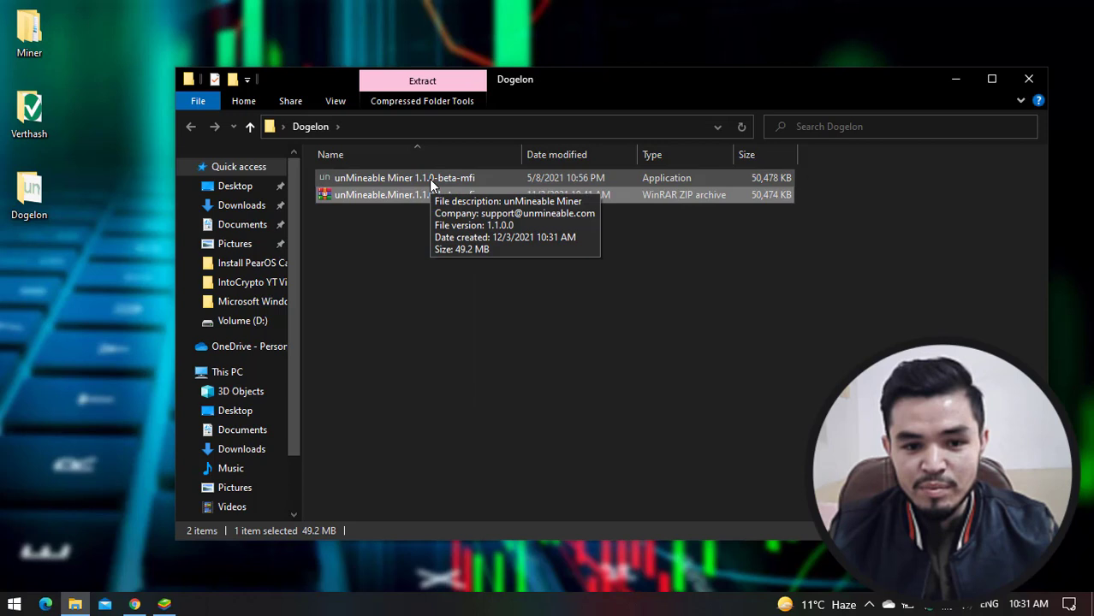
Launch the extracted unMineable Miner application, minimize the folder window and choose CPU as the mining hardware
{"action": "left_click", "coordinate": [429, 179]}
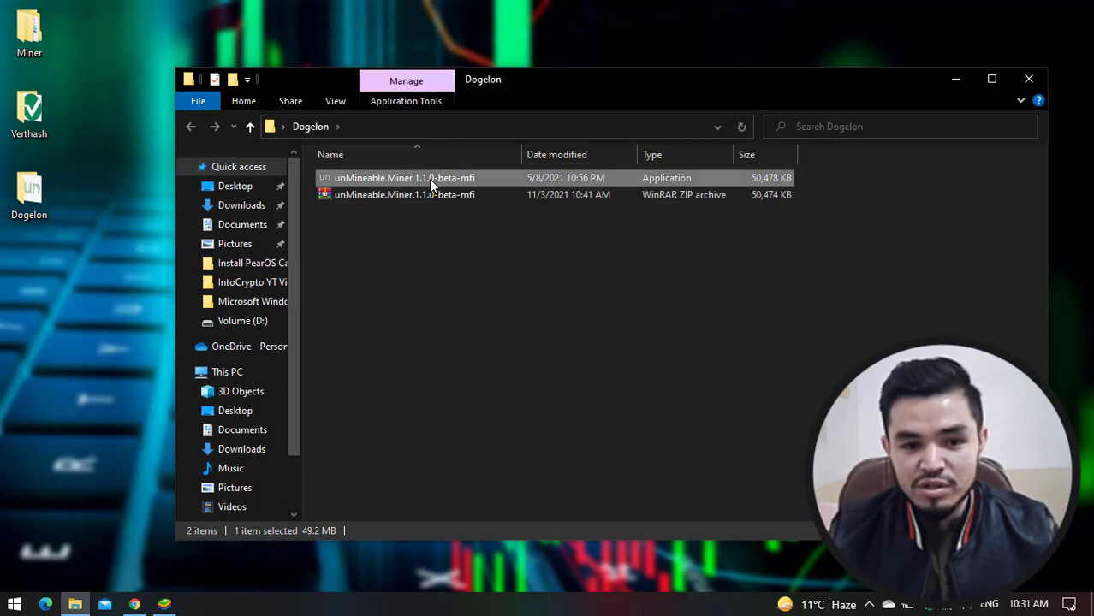
{"action": "left_click", "coordinate": [956, 79]}
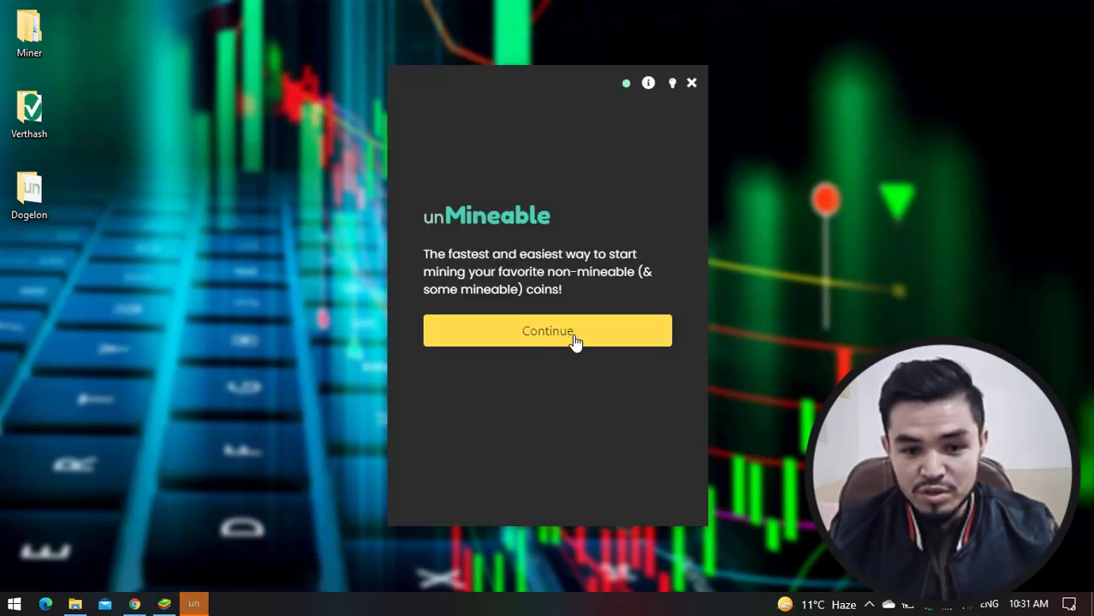
{"action": "left_click", "coordinate": [571, 341]}
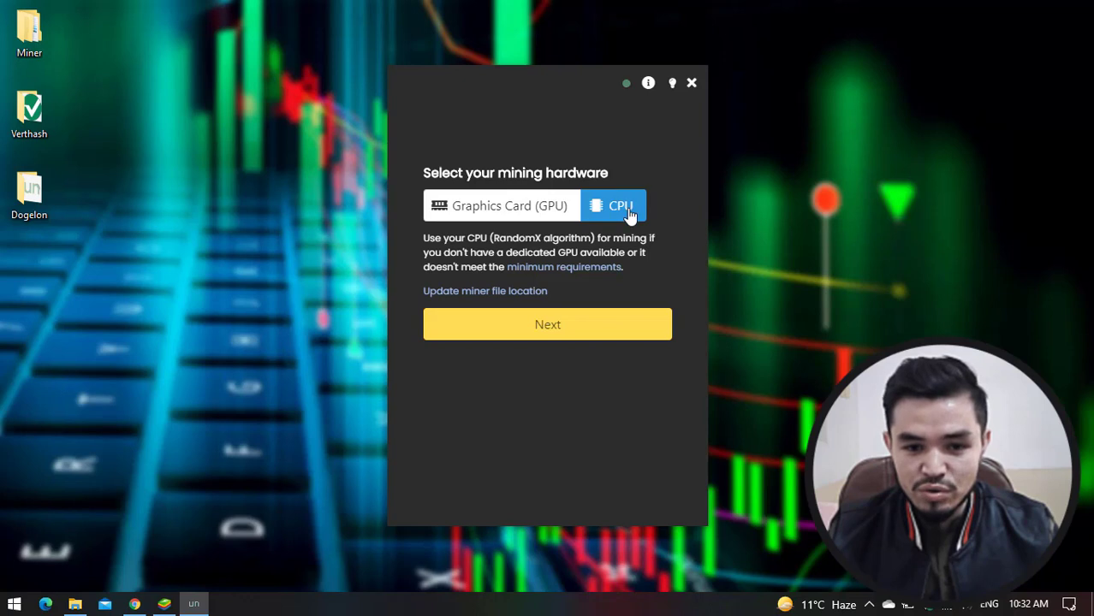
{"action": "left_click", "coordinate": [587, 334]}
Filter the coin list by "dog", choose Dogelon Mars (ELON) and clear the prefilled wallet address
{"action": "left_click", "coordinate": [553, 207]}
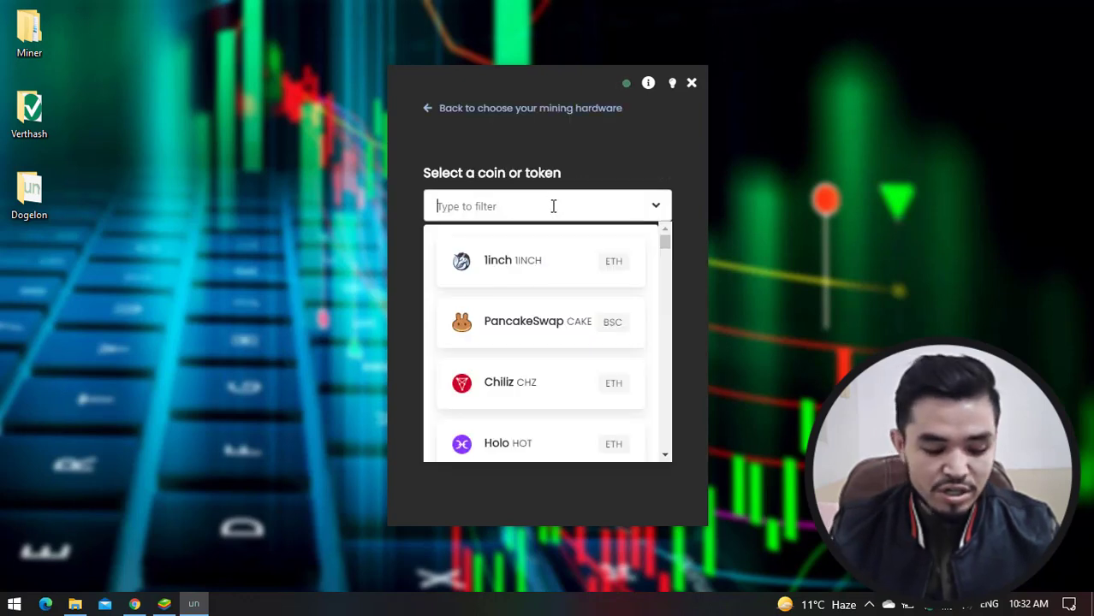
{"action": "type", "text": "dog"}
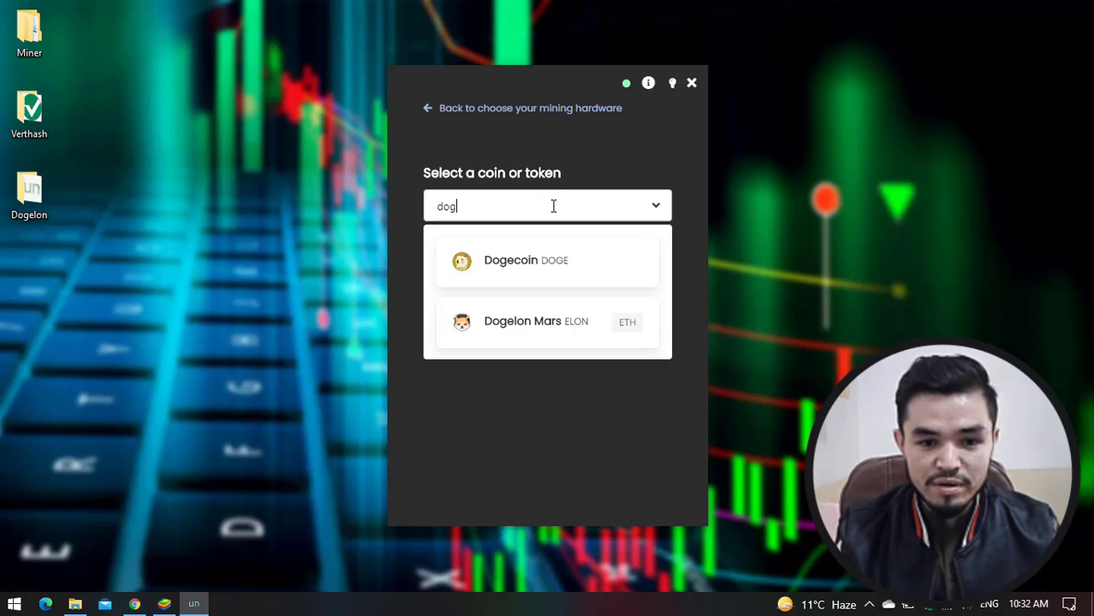
{"action": "left_click", "coordinate": [578, 330]}
{"action": "left_click", "coordinate": [564, 282]}
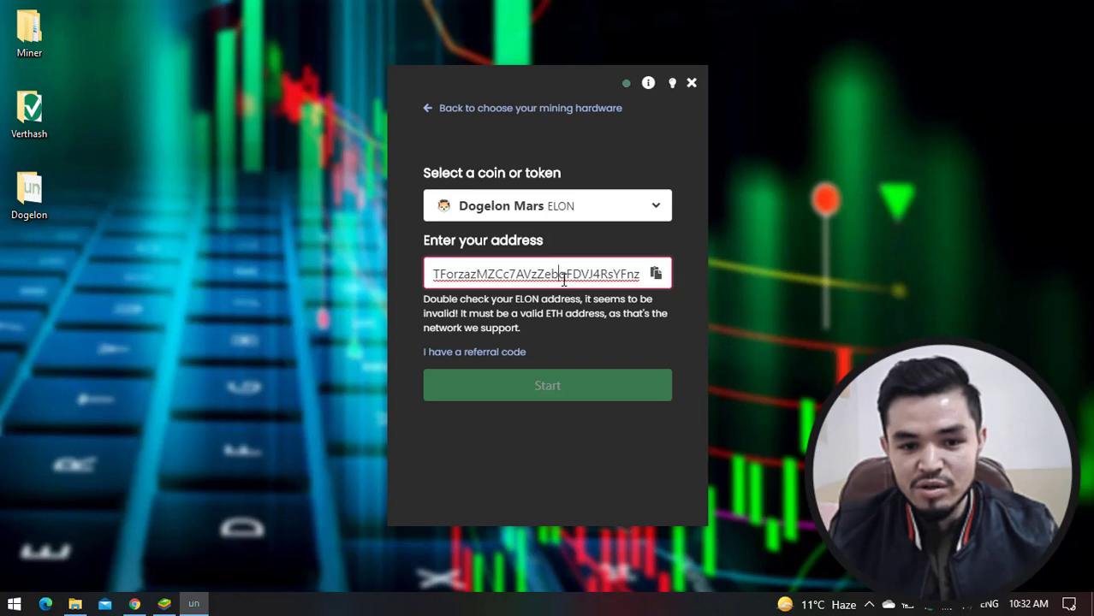
{"action": "key", "text": "ctrl+a"}
{"action": "key", "text": "BackSpace"}
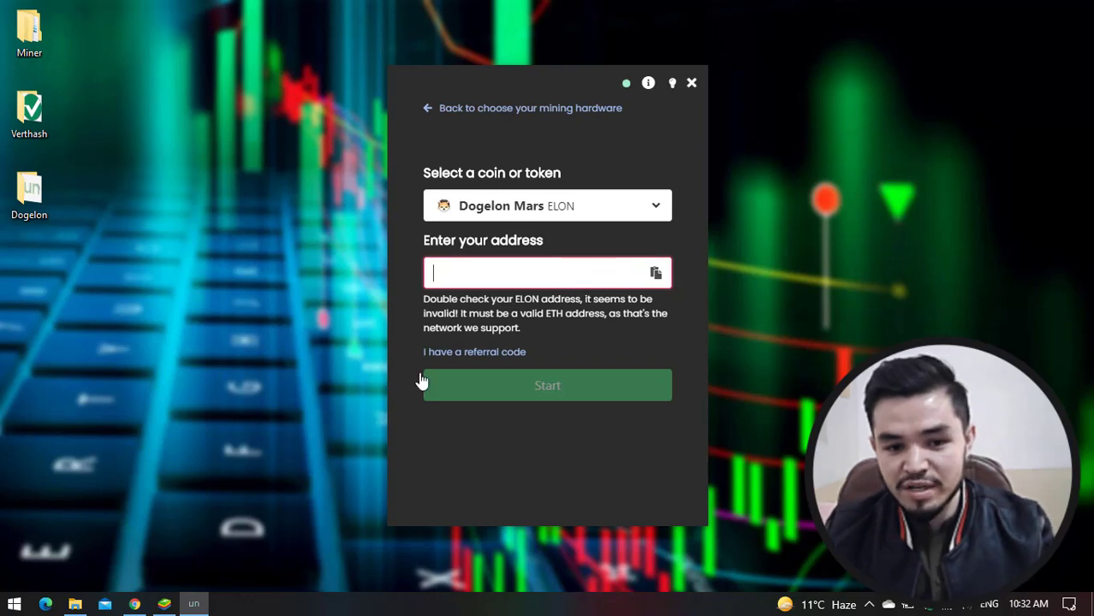
Switch to BlueStacks, copy the ELON receive address from Trust Wallet and minimize the emulator
{"action": "left_click", "coordinate": [165, 603]}
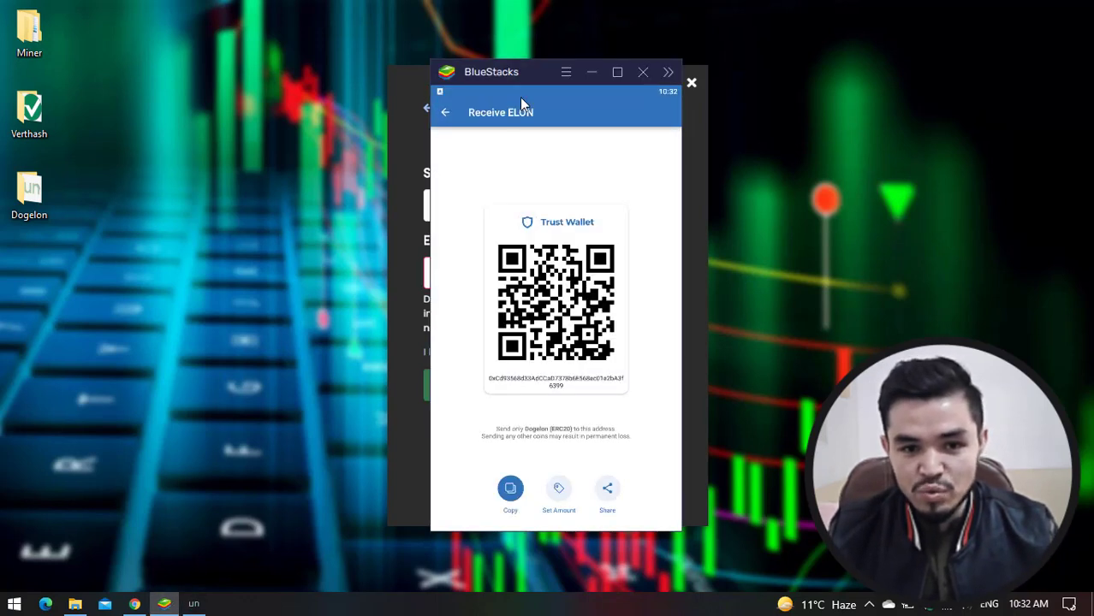
{"action": "left_click_drag", "start_coordinate": [526, 73], "coordinate": [512, 73]}
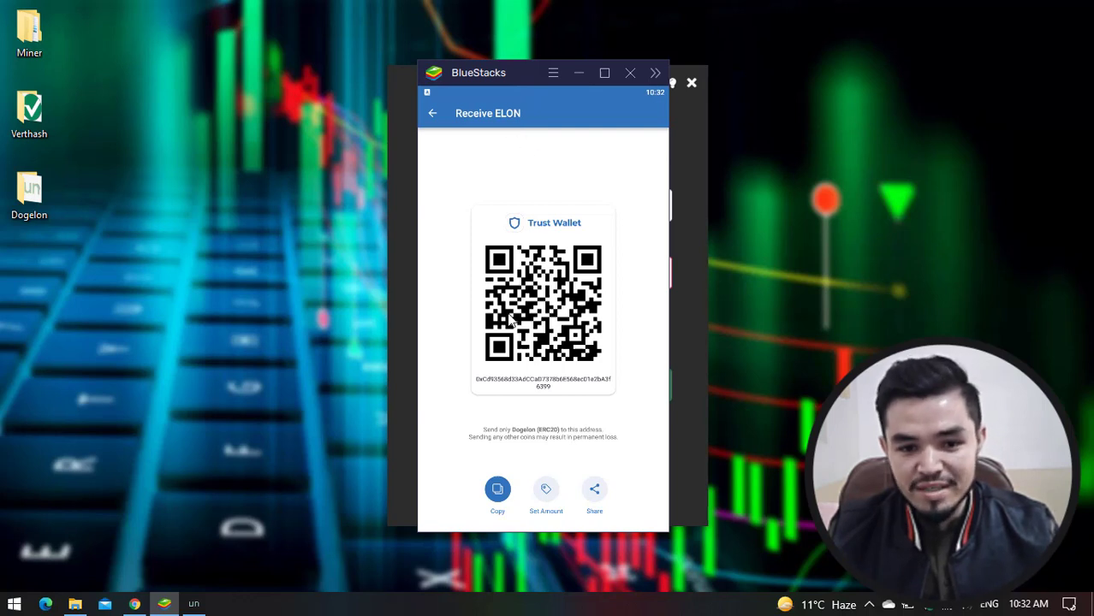
{"action": "left_click", "coordinate": [497, 494]}
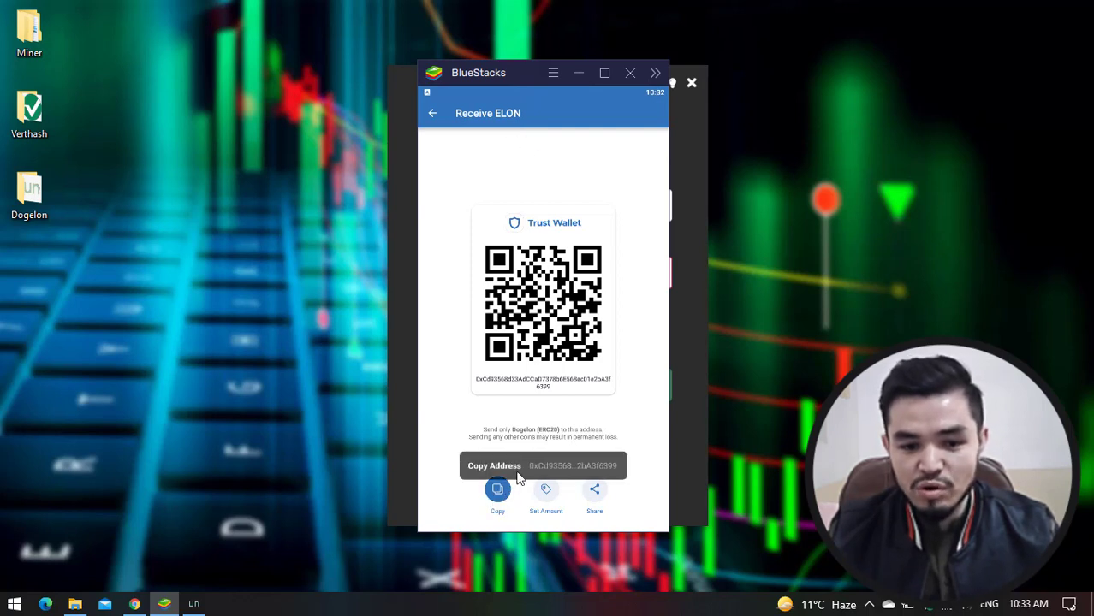
{"action": "left_click", "coordinate": [586, 76]}
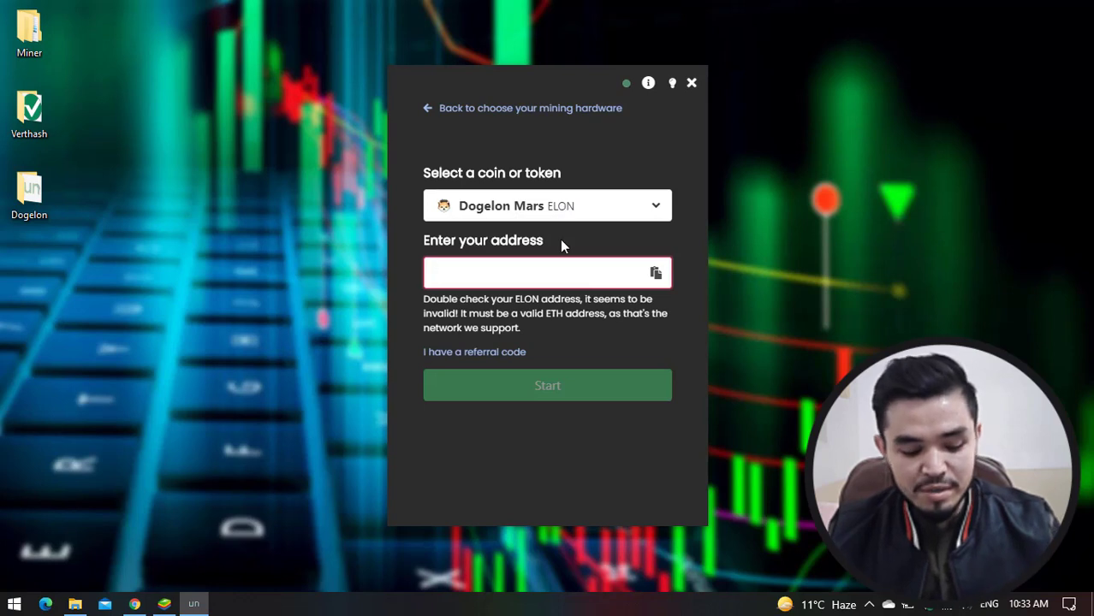
Paste the copied wallet address as the Dogelon Mars payout address and start mining
{"action": "left_click", "coordinate": [548, 273]}
{"action": "key", "text": "ctrl+v"}
{"action": "left_click", "coordinate": [579, 313]}
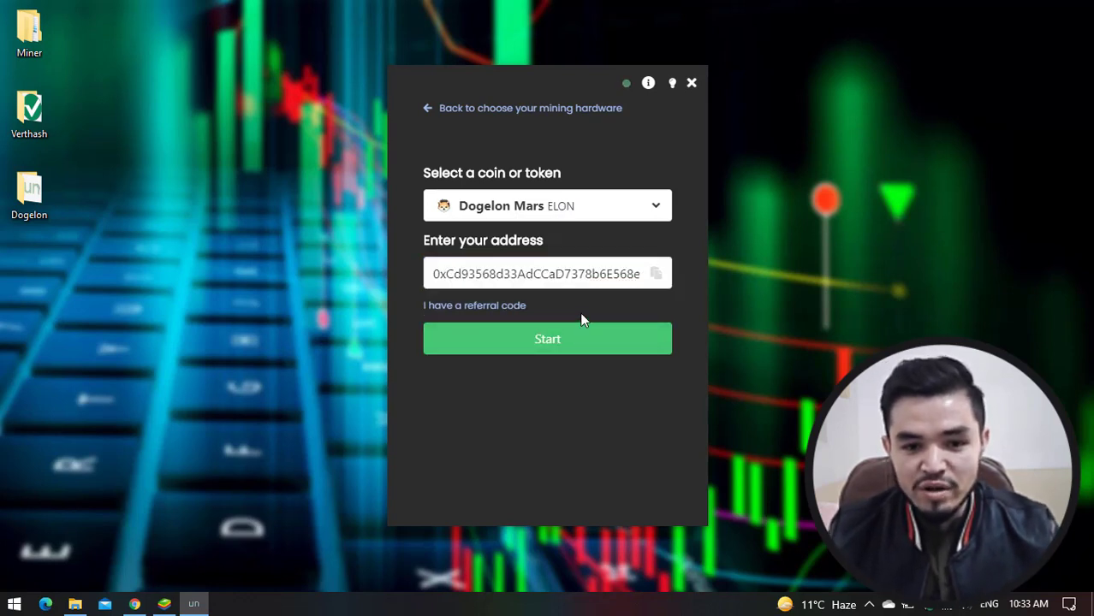
{"action": "left_click", "coordinate": [541, 341]}
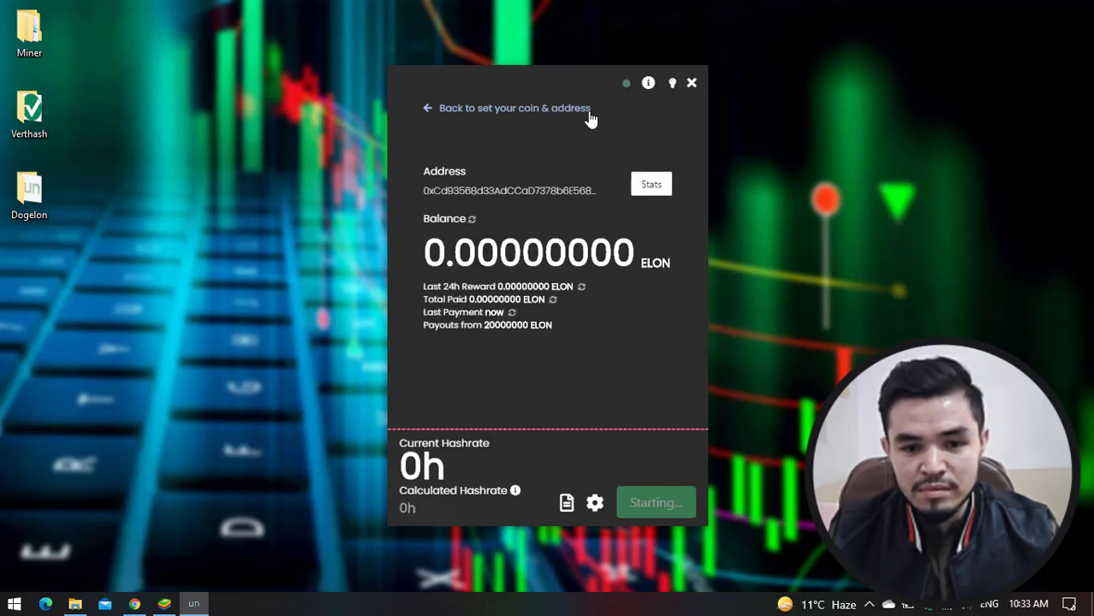
Examine the miner's reward and payout details, review its mining settings and close them without saving
{"action": "left_click_drag", "start_coordinate": [437, 288], "coordinate": [428, 103]}
{"action": "left_click", "coordinate": [440, 286]}
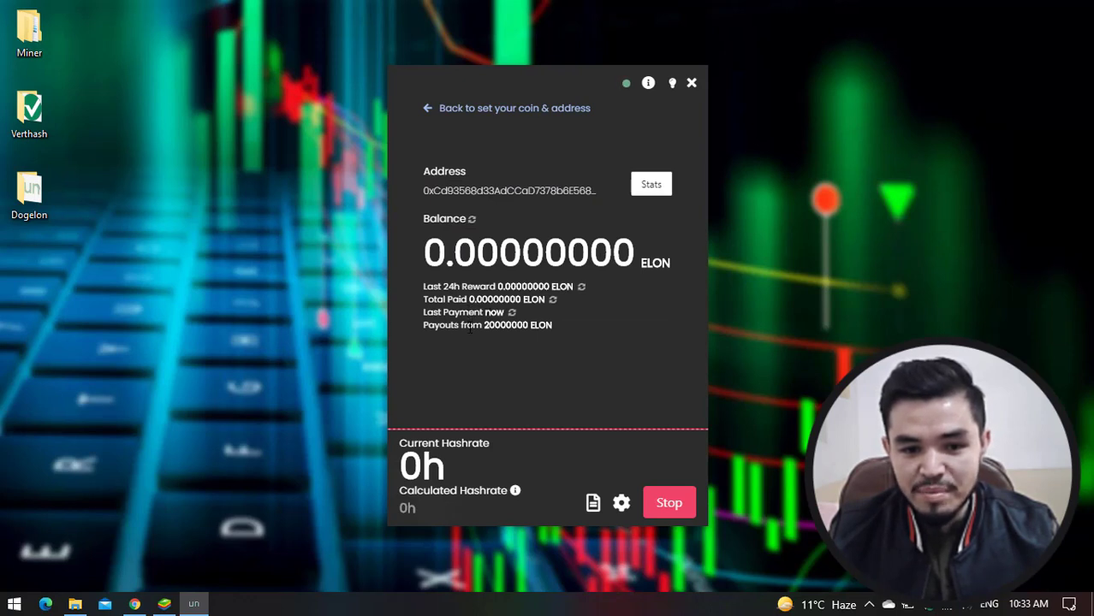
{"action": "double_click", "coordinate": [491, 326]}
{"action": "left_click", "coordinate": [556, 337]}
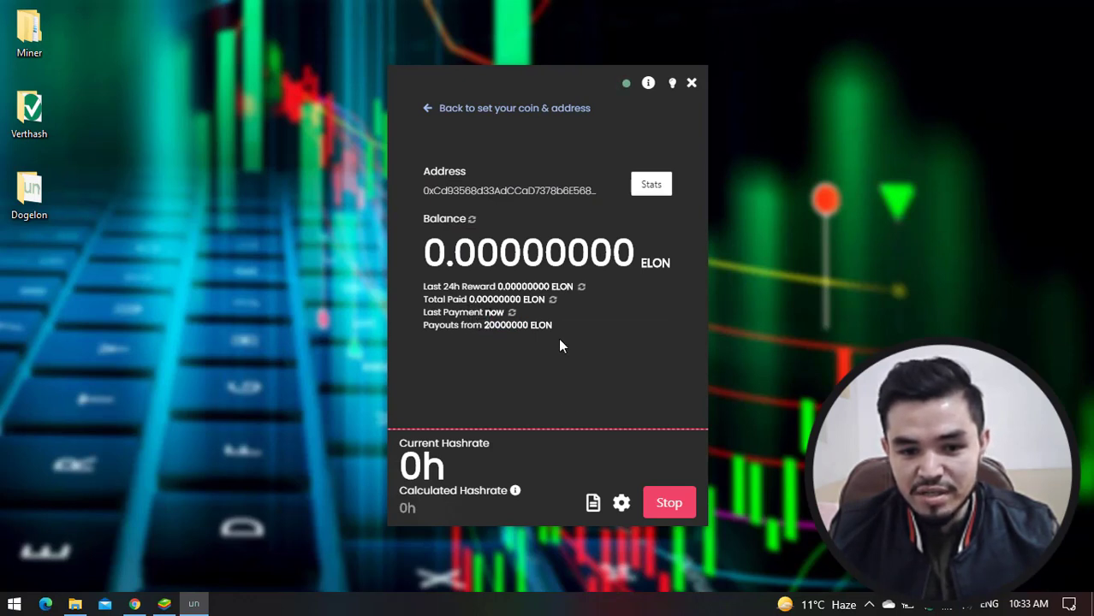
{"action": "left_click", "coordinate": [622, 503]}
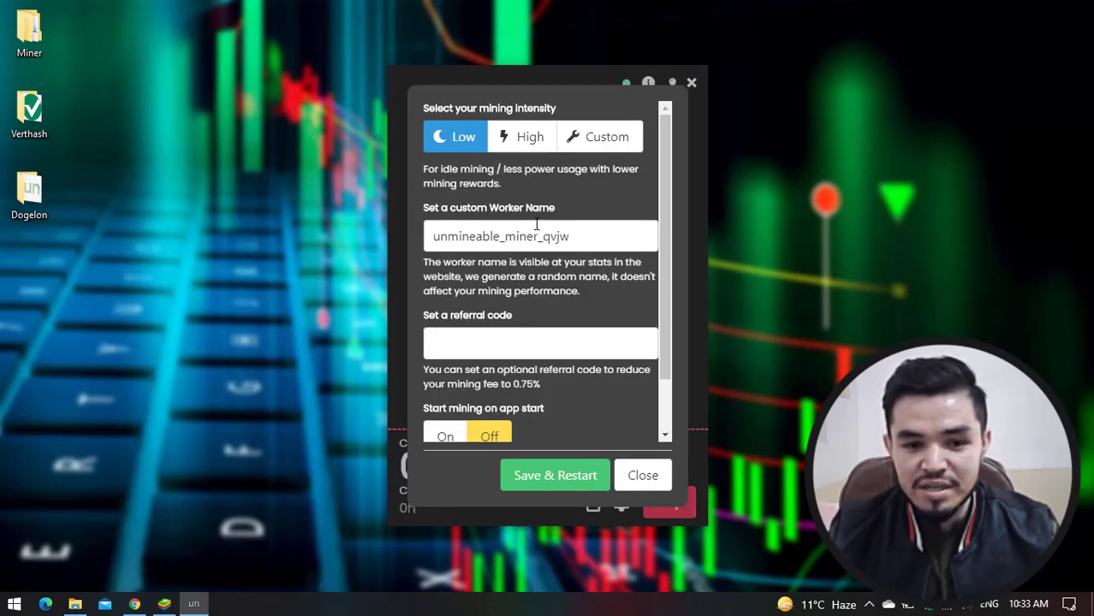
{"action": "scroll", "coordinate": [526, 257], "scroll_direction": "down", "scroll_amount": 1}
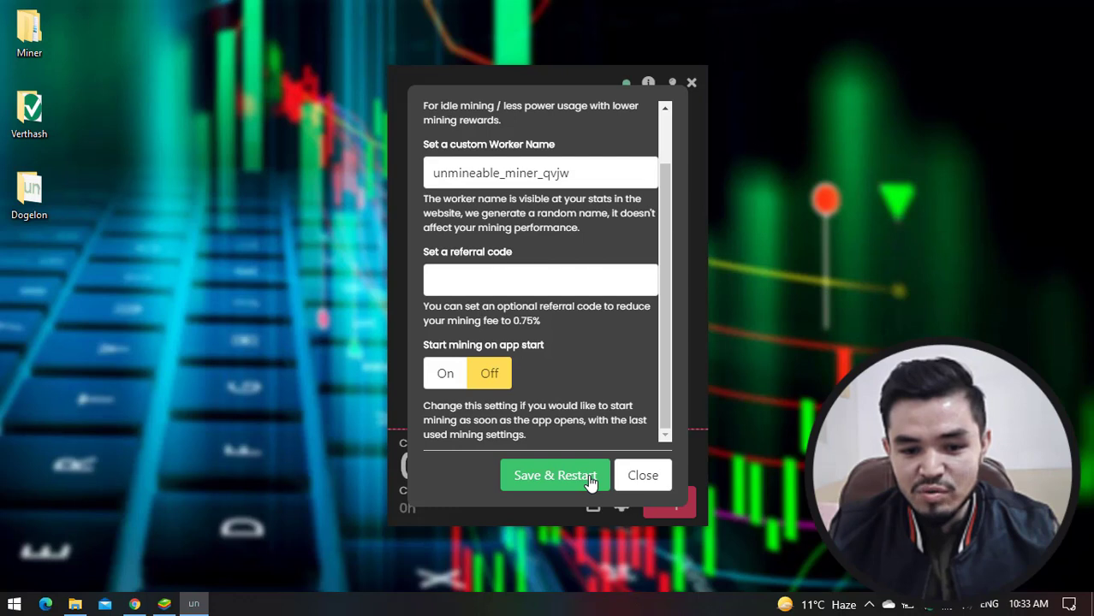
{"action": "left_click", "coordinate": [642, 478]}
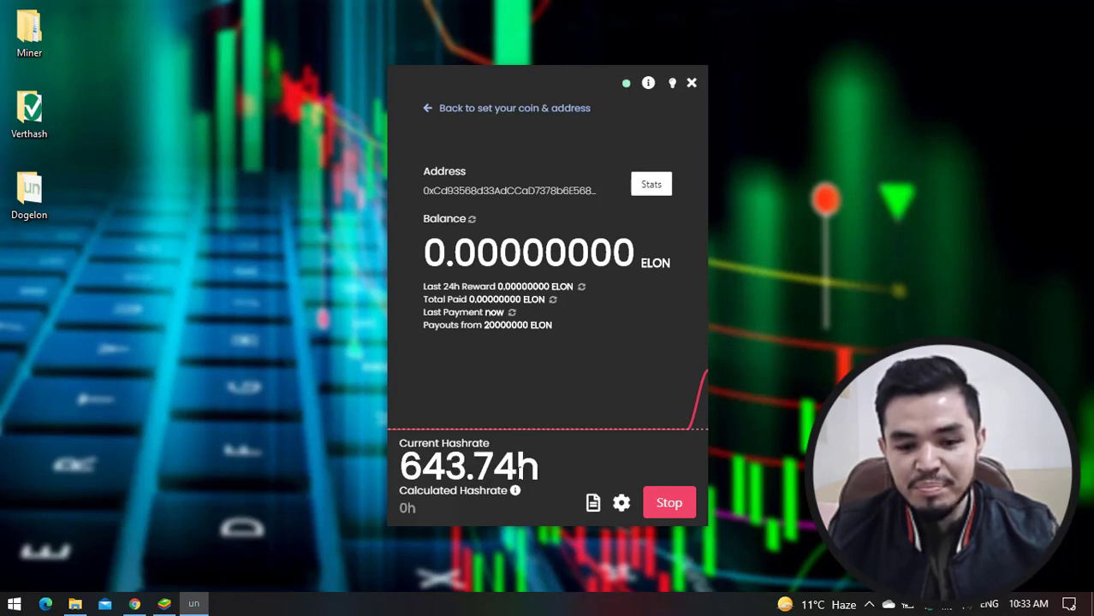
Open the address's online mining stats from the miner and enable auto pay every 12 hours
{"action": "left_click", "coordinate": [647, 186]}
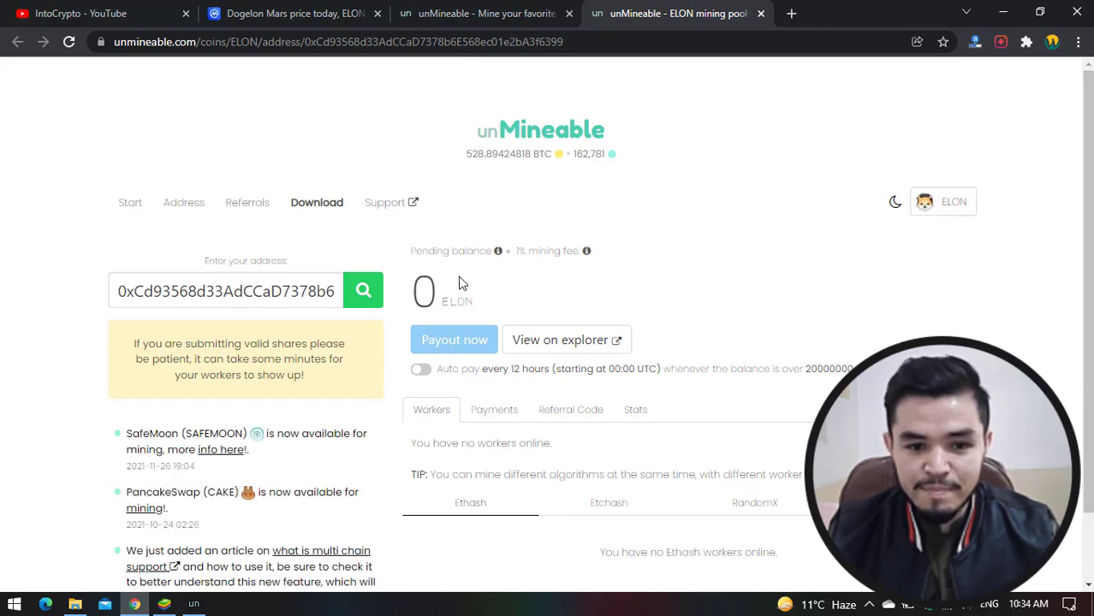
{"action": "left_click", "coordinate": [420, 369]}
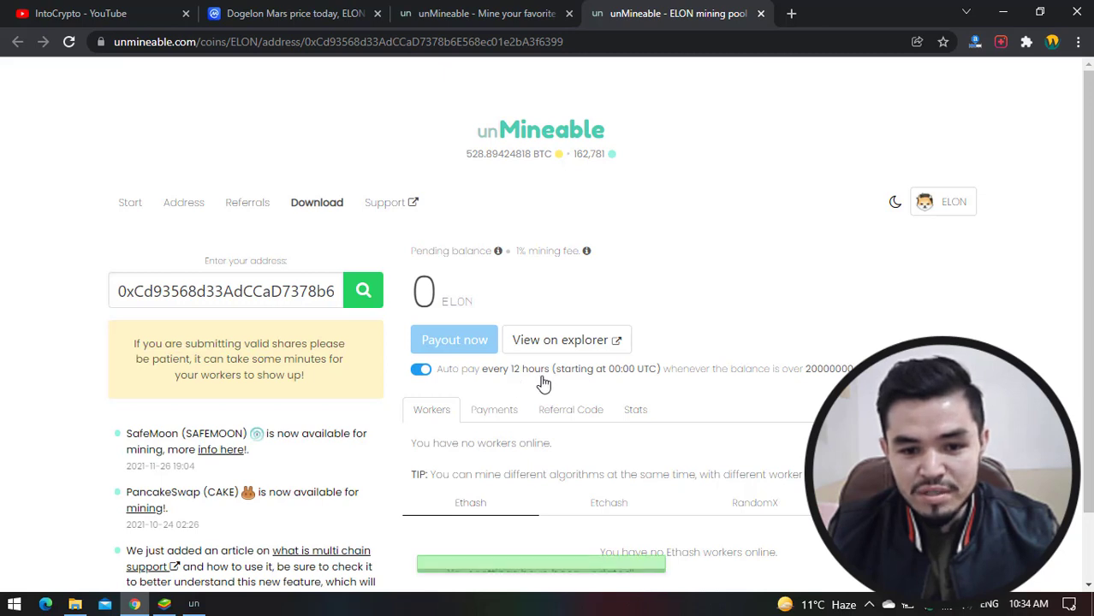
Examine the referral code and mining stats for the ELON address, and minimize the browser to return to the miner
{"action": "scroll", "coordinate": [531, 381], "scroll_direction": "down", "scroll_amount": 1}
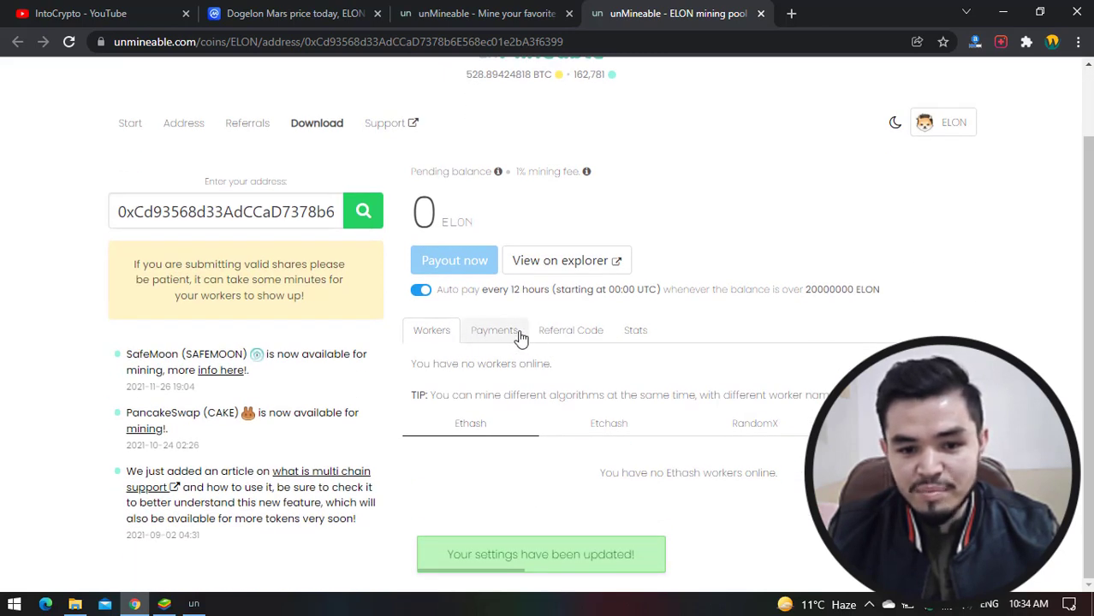
{"action": "left_click", "coordinate": [586, 336]}
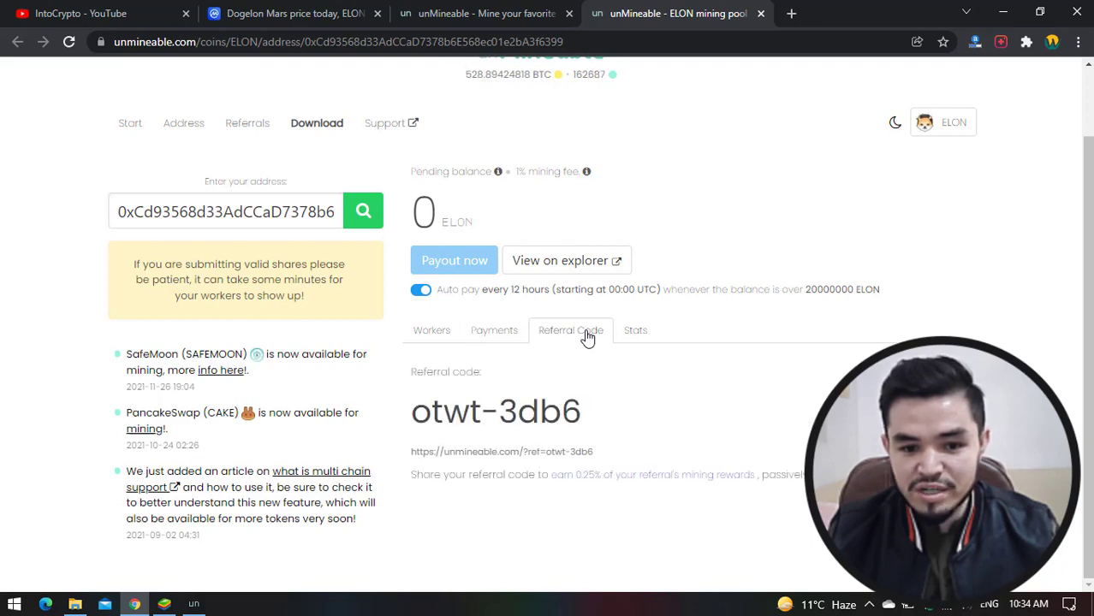
{"action": "left_click", "coordinate": [634, 333]}
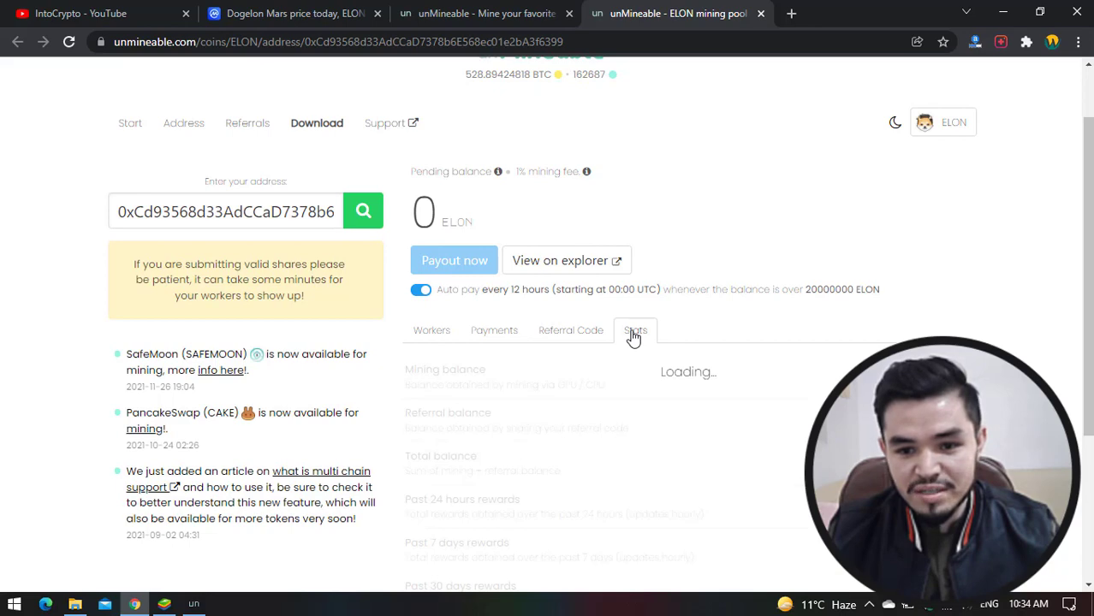
{"action": "scroll", "coordinate": [634, 338], "scroll_direction": "down", "scroll_amount": 3}
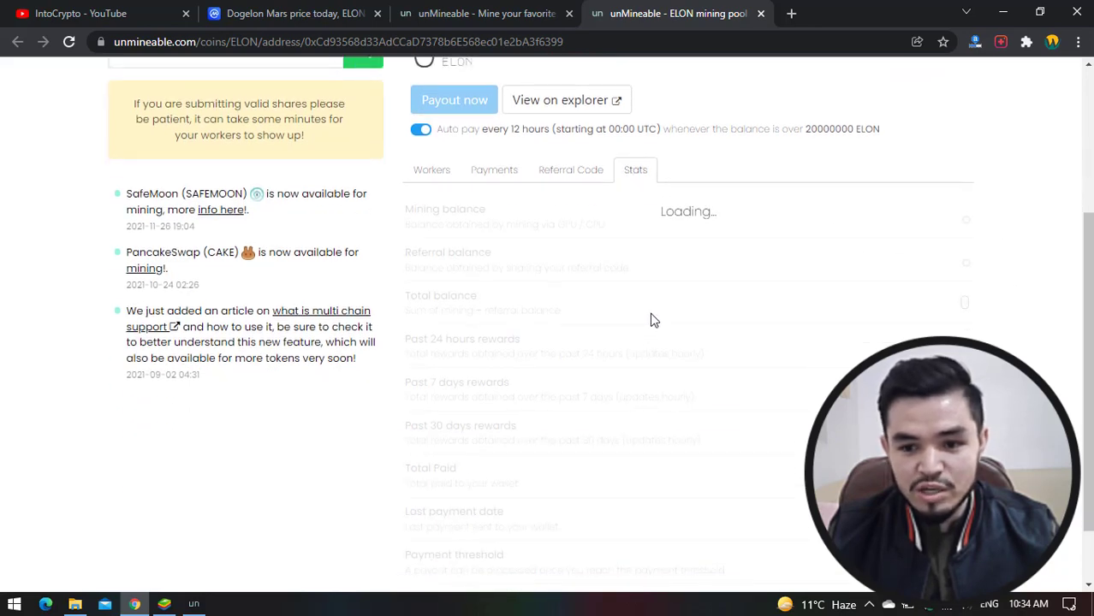
{"action": "scroll", "coordinate": [649, 318], "scroll_direction": "up", "scroll_amount": 4}
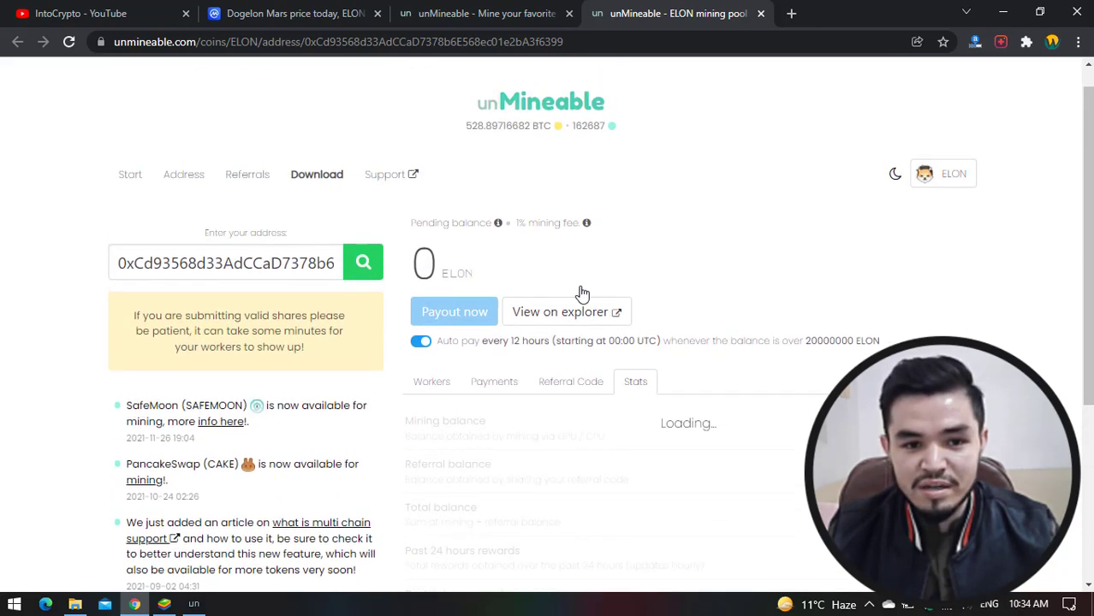
{"action": "left_click", "coordinate": [1002, 13]}
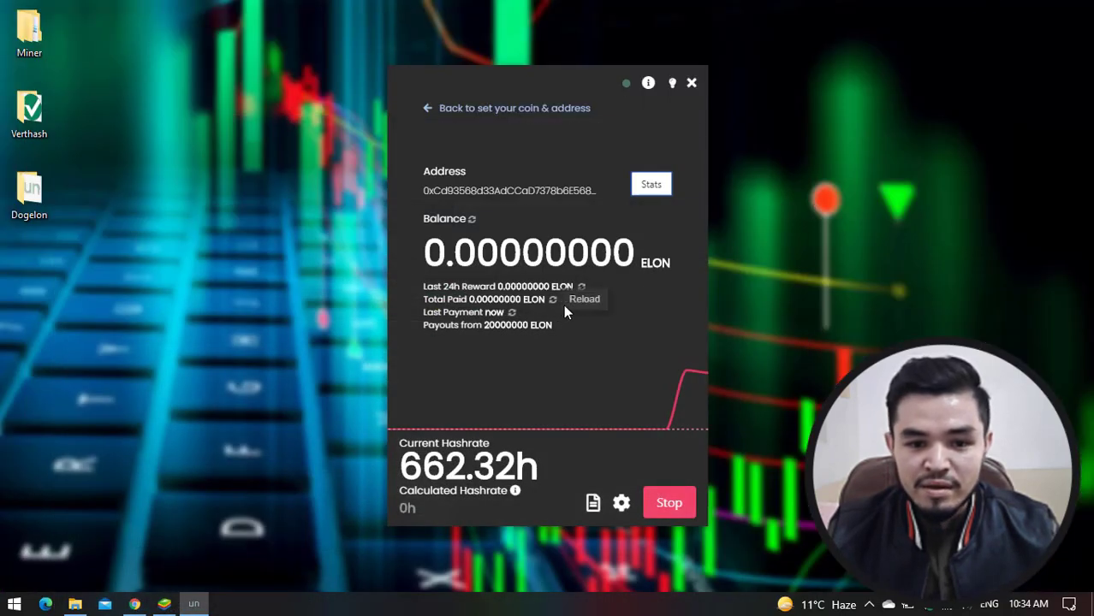